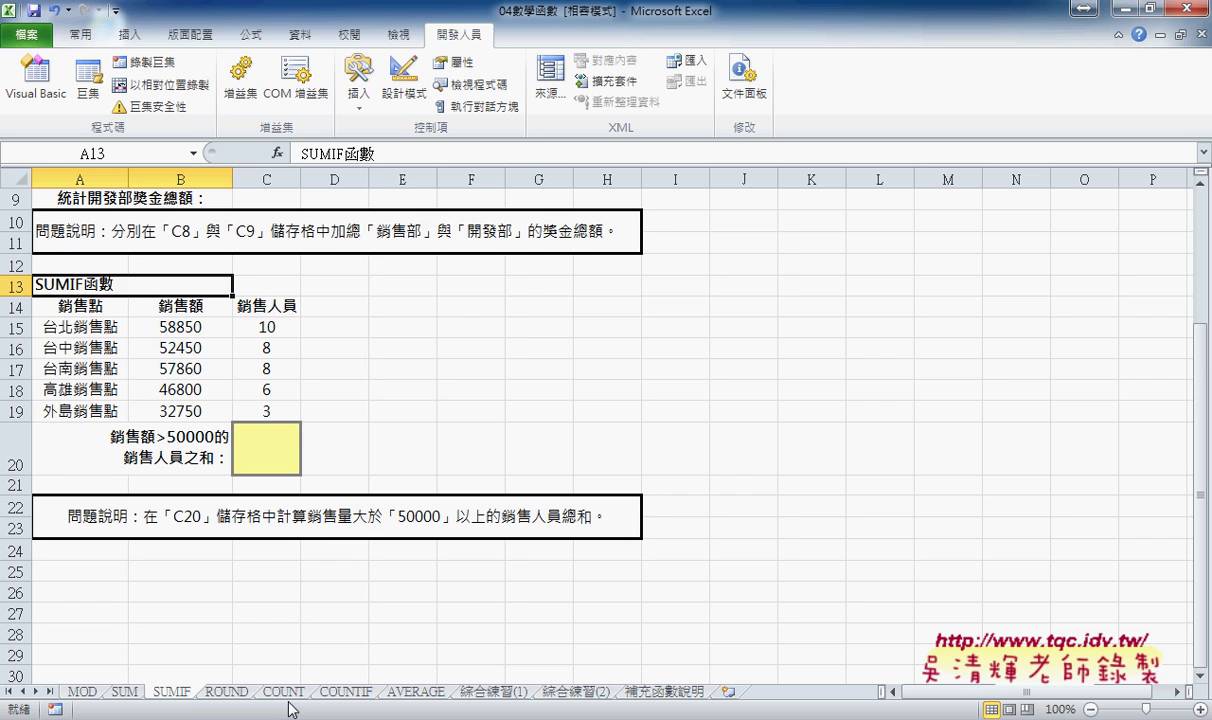
- Return to the SUMIF sheet via the COUNTIF tab and scroll up to row 1
click(343, 691)
click(182, 693)
scroll(287, 469, up, 3)
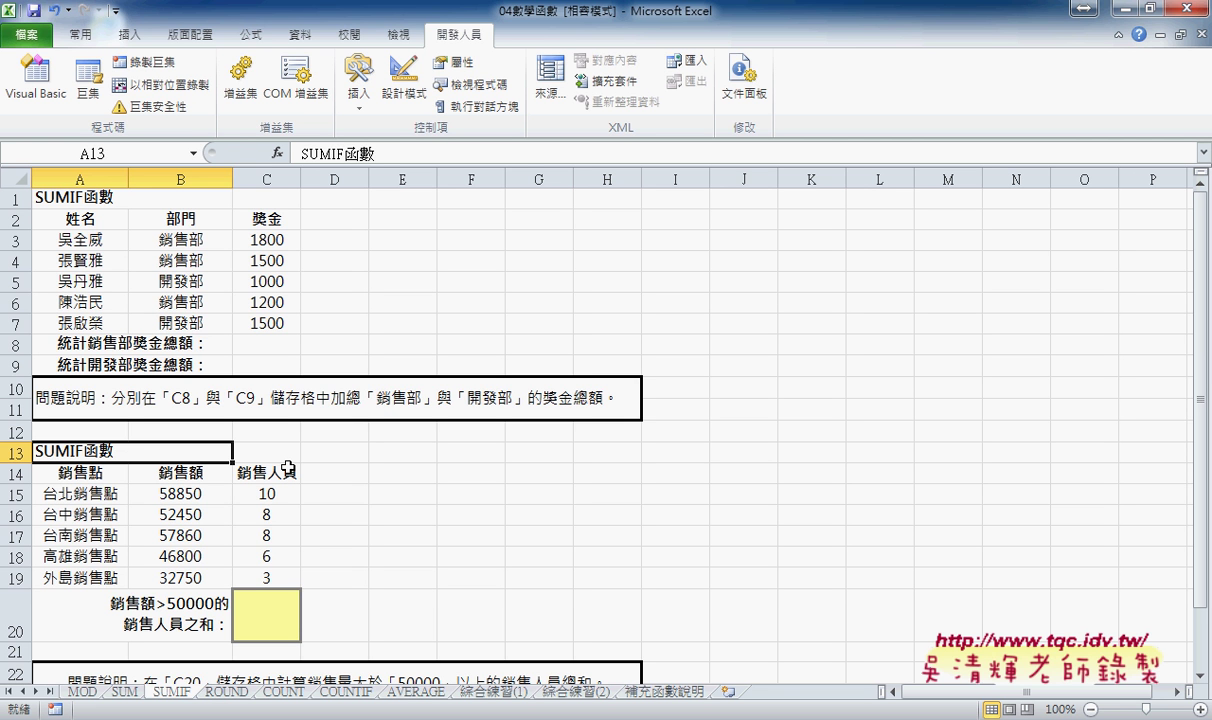
click(196, 241)
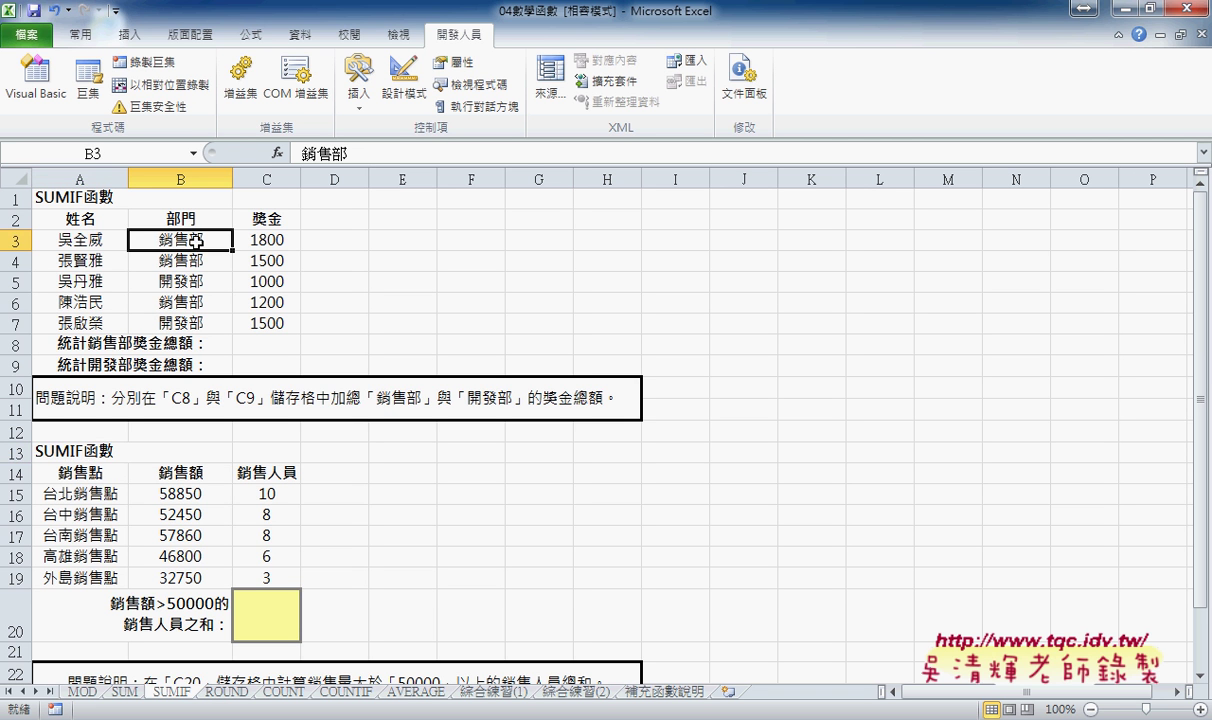
click(190, 280)
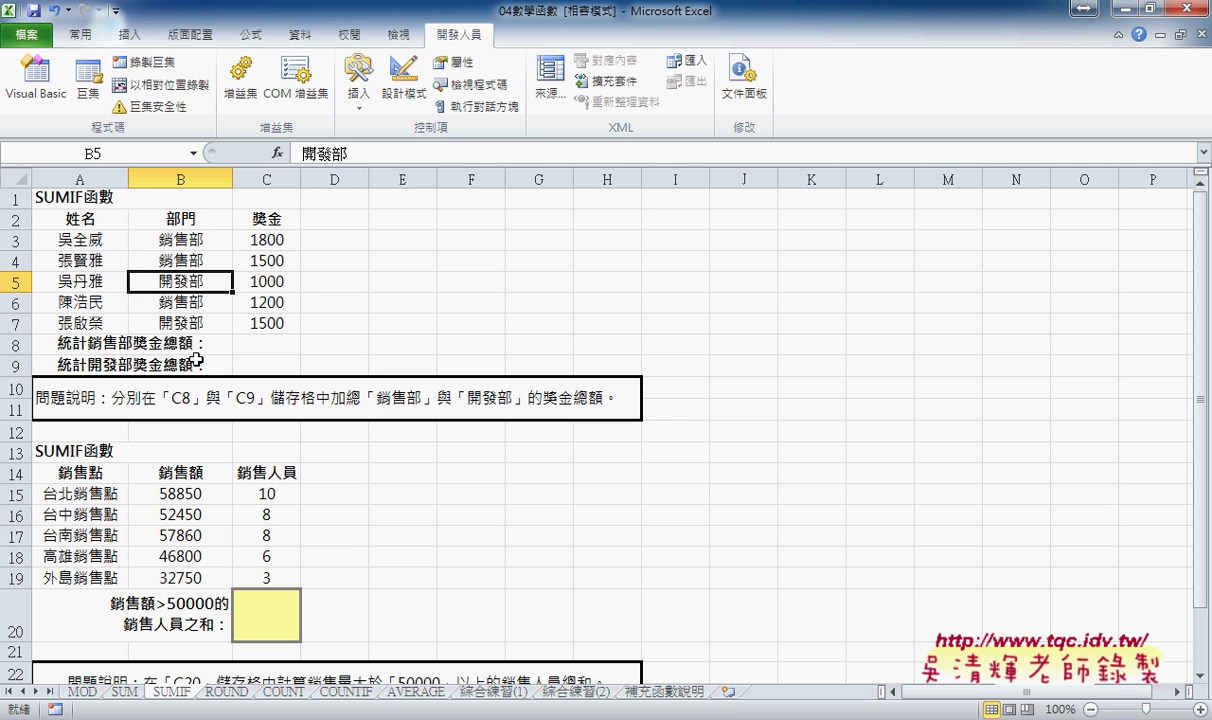
drag(265, 240, 265, 323)
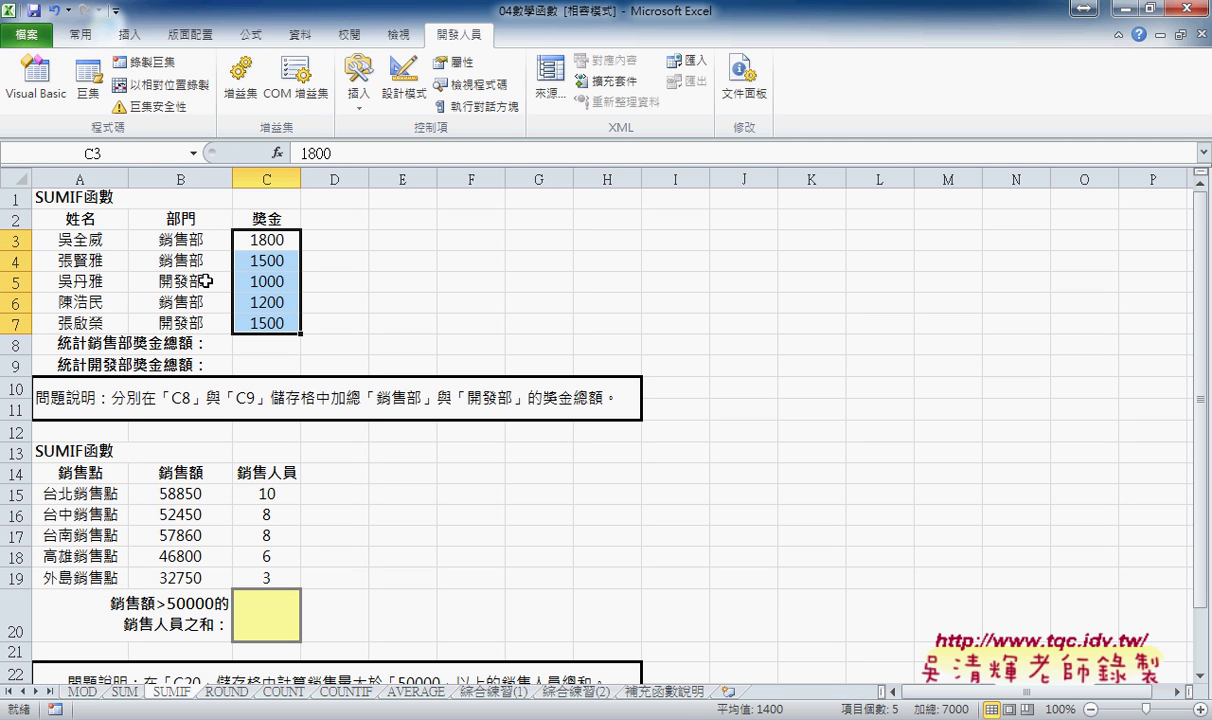
click(162, 240)
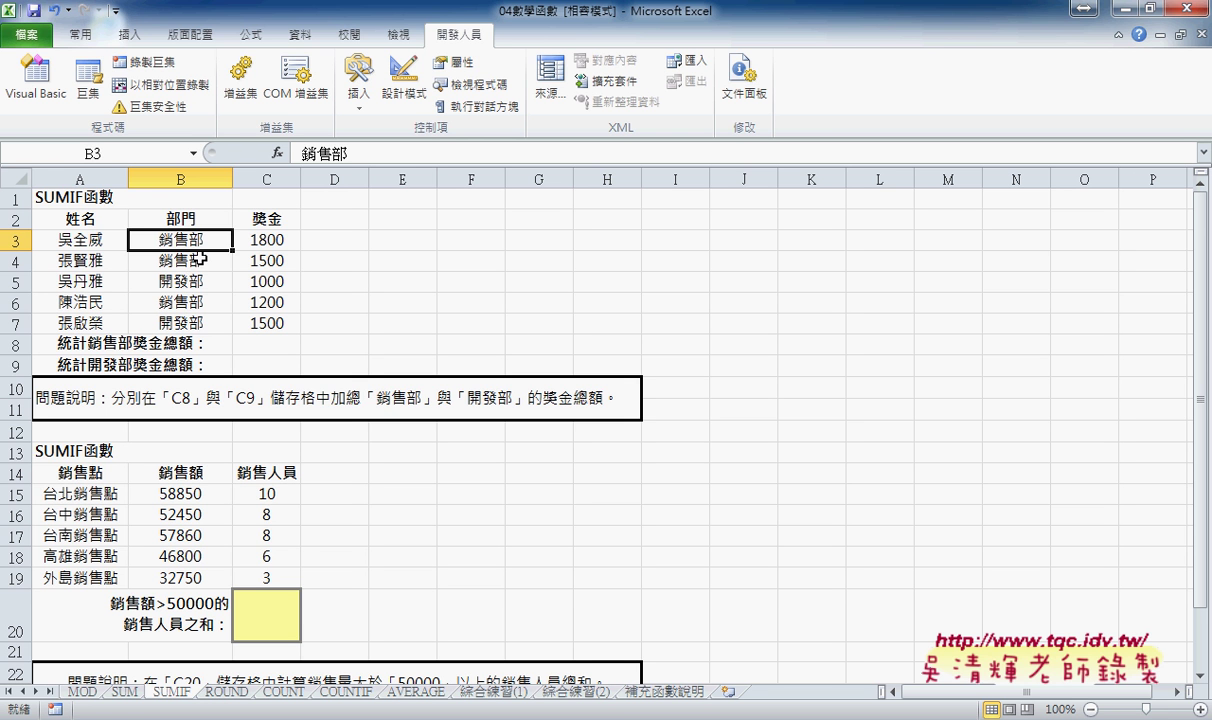
click(141, 341)
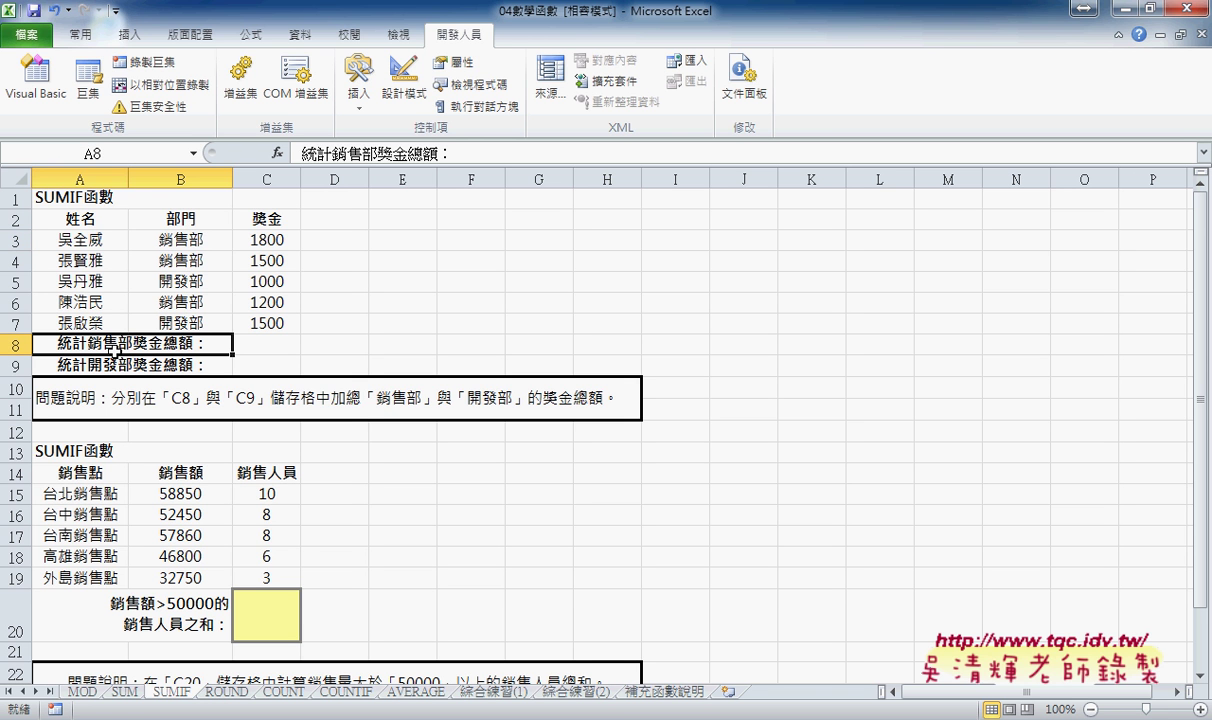
click(261, 350)
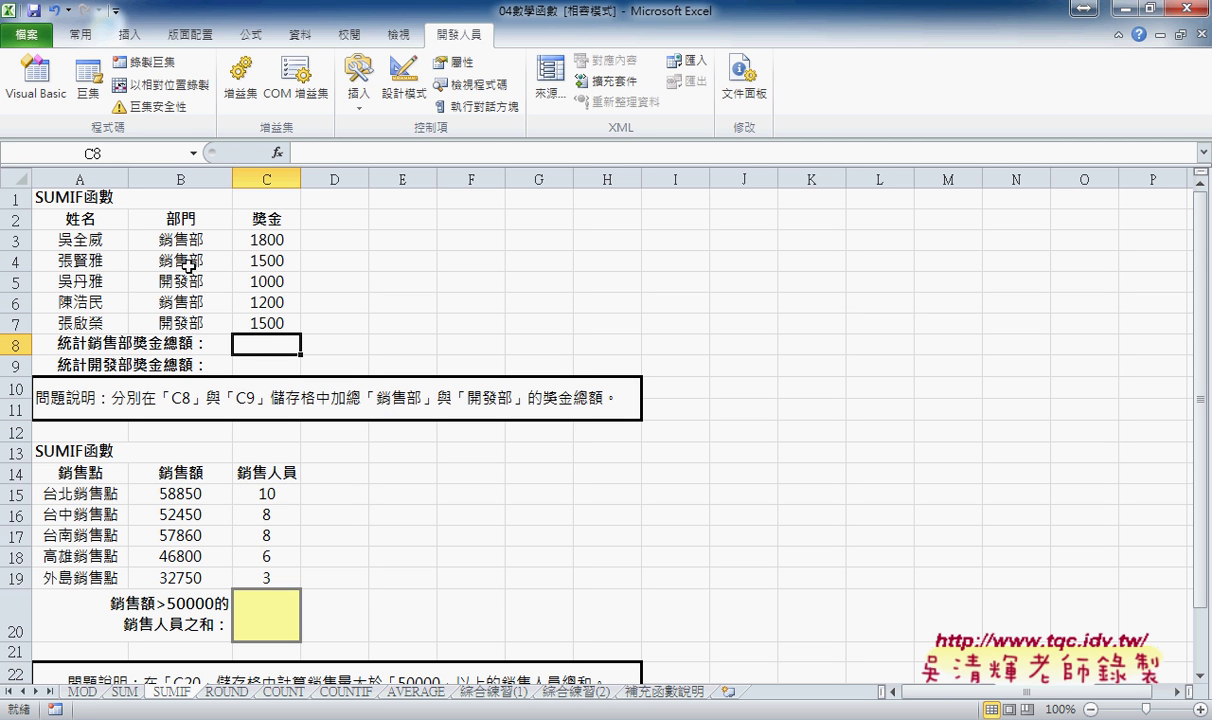
click(185, 238)
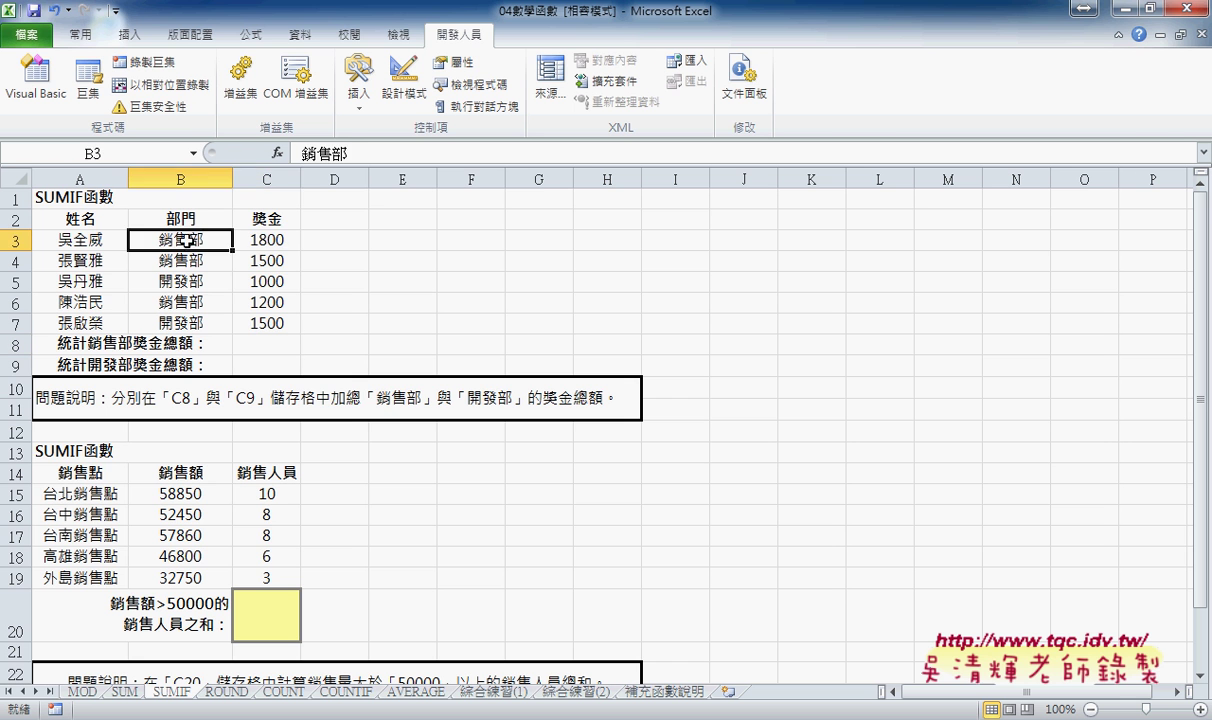
click(270, 242)
click(183, 280)
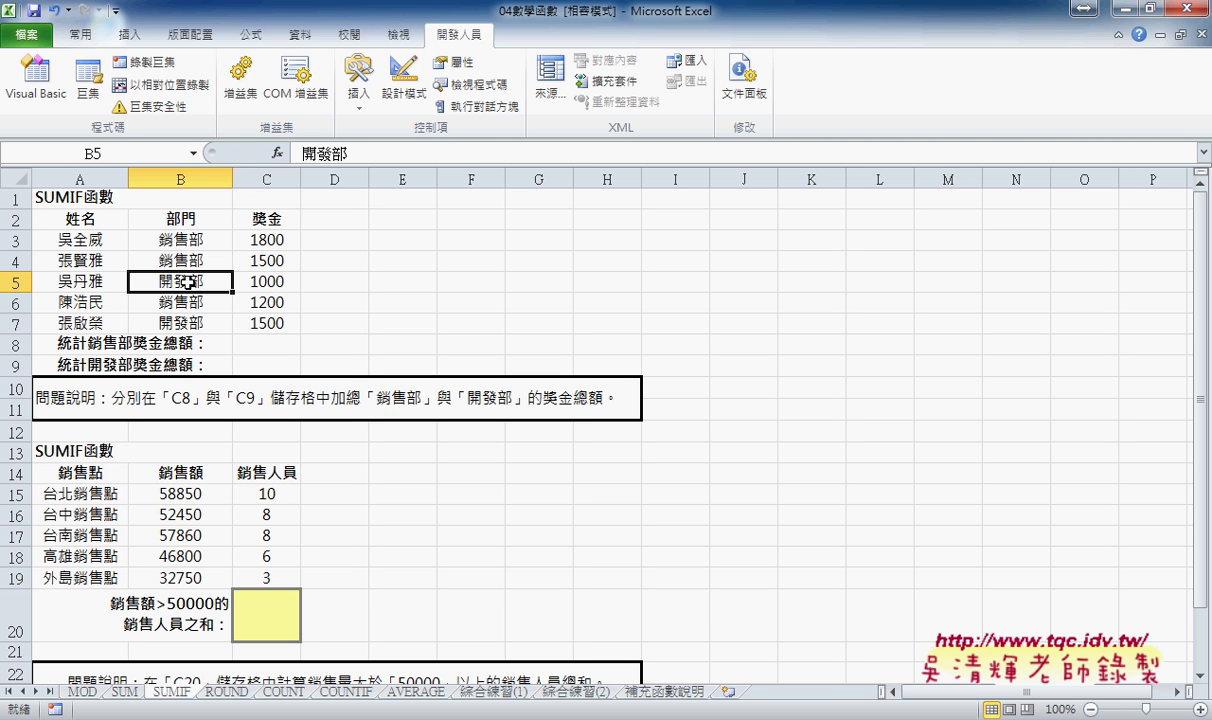
click(277, 281)
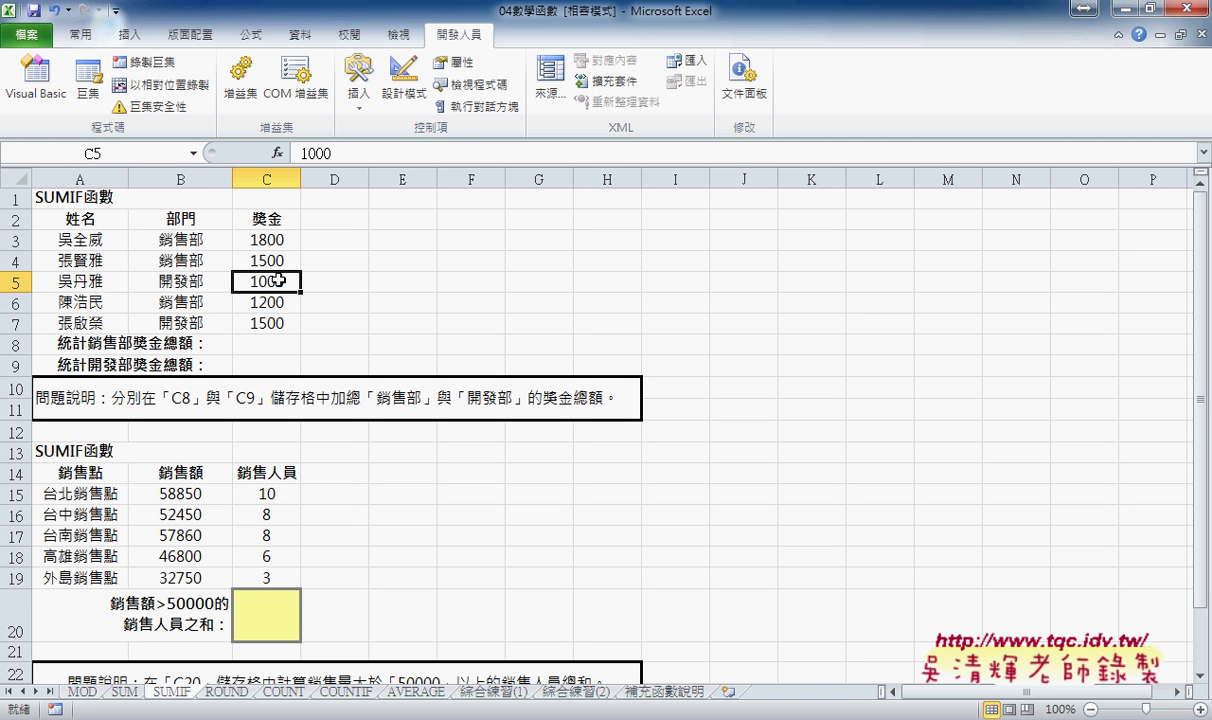
click(259, 345)
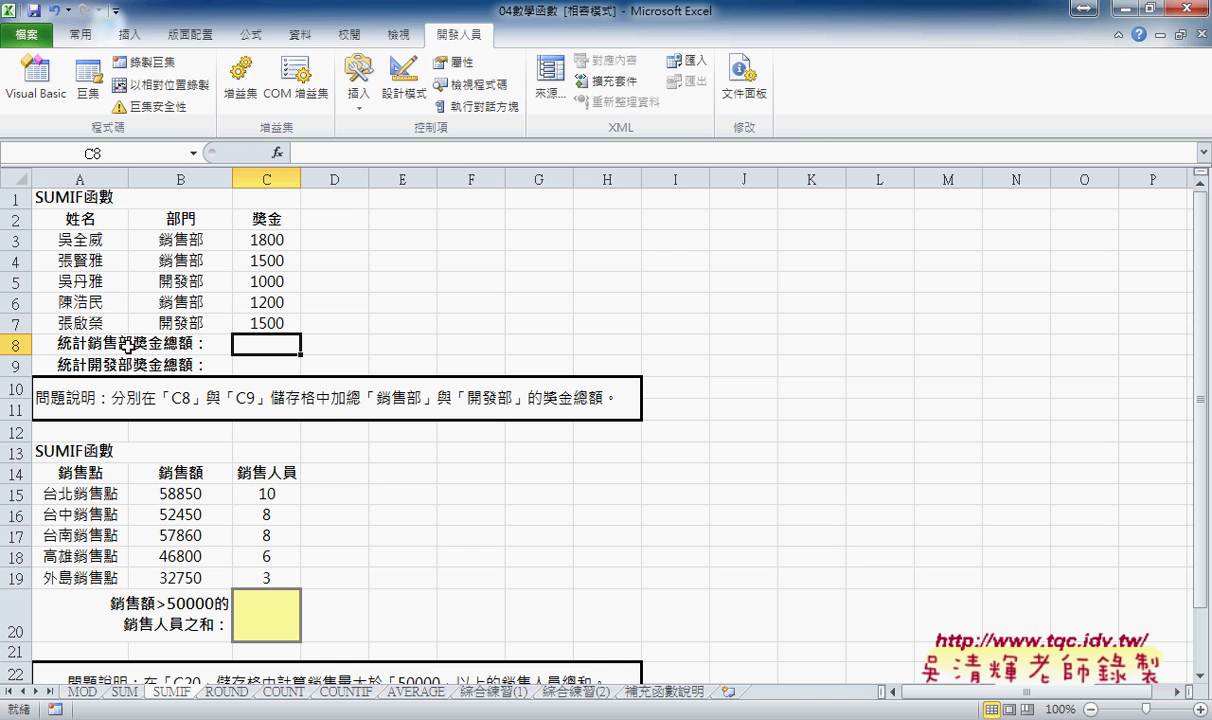
- Insert SUMIF into C8 from the 數學與三角函數 category, opening its empty argument fields
click(274, 152)
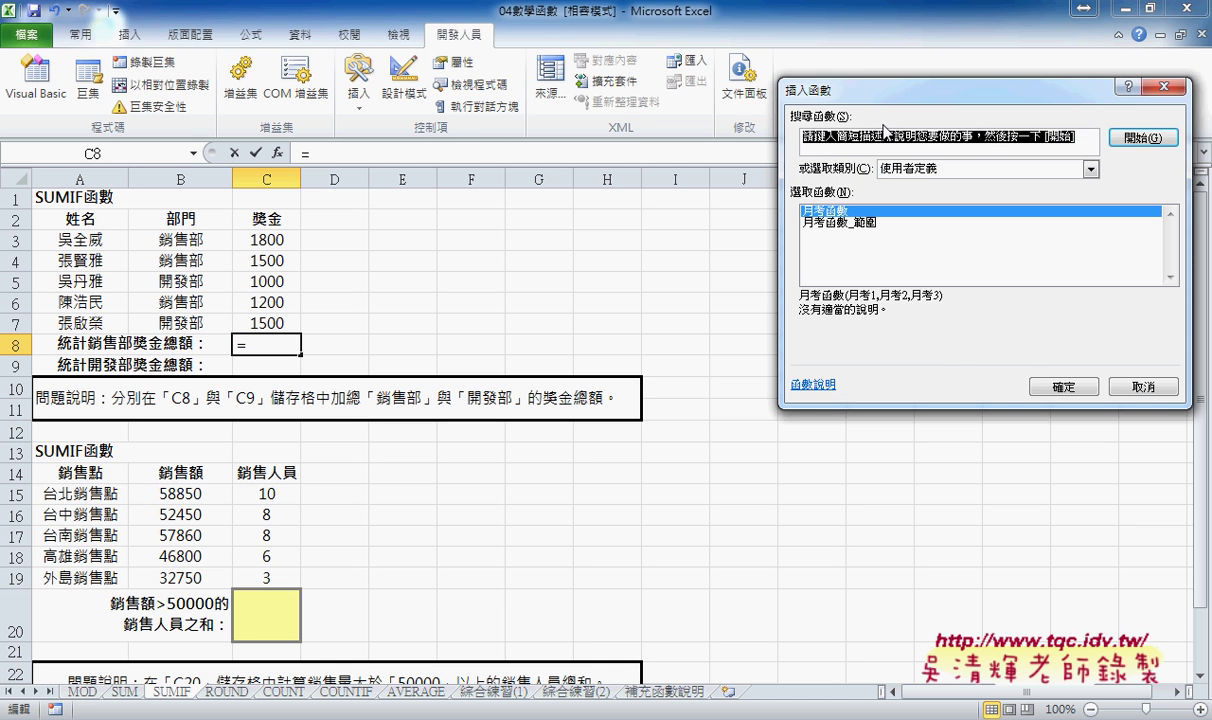
drag(833, 92, 583, 94)
click(640, 171)
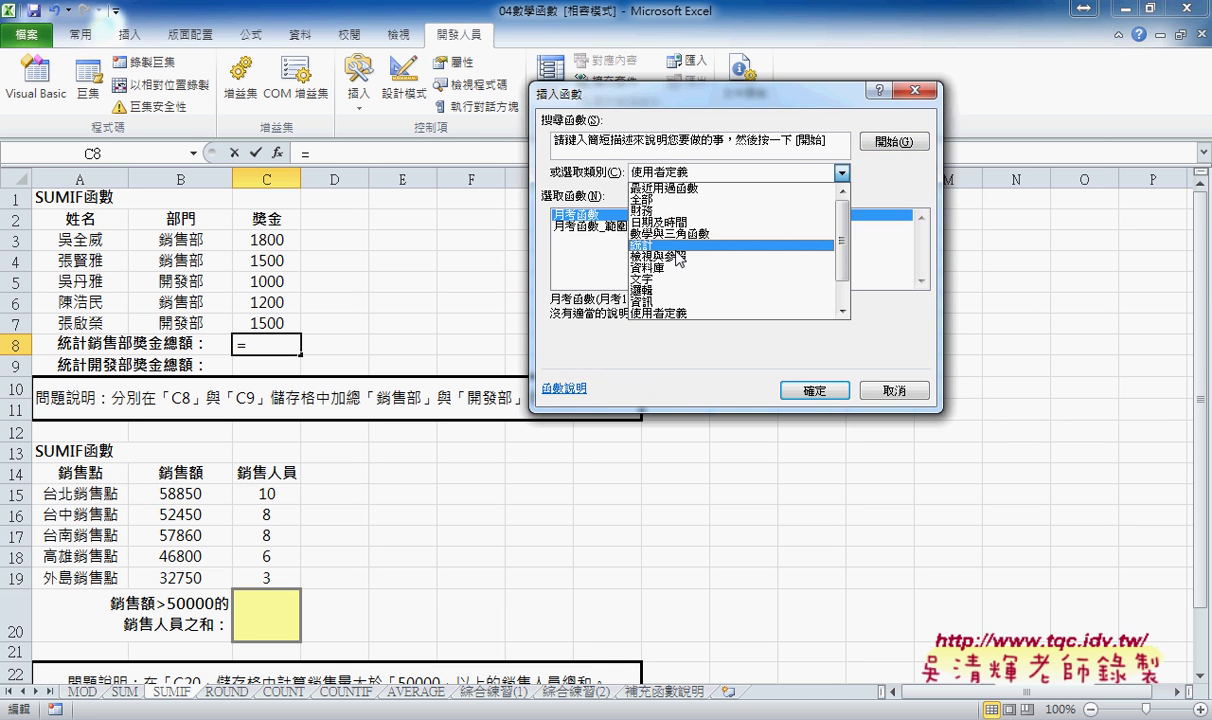
click(676, 238)
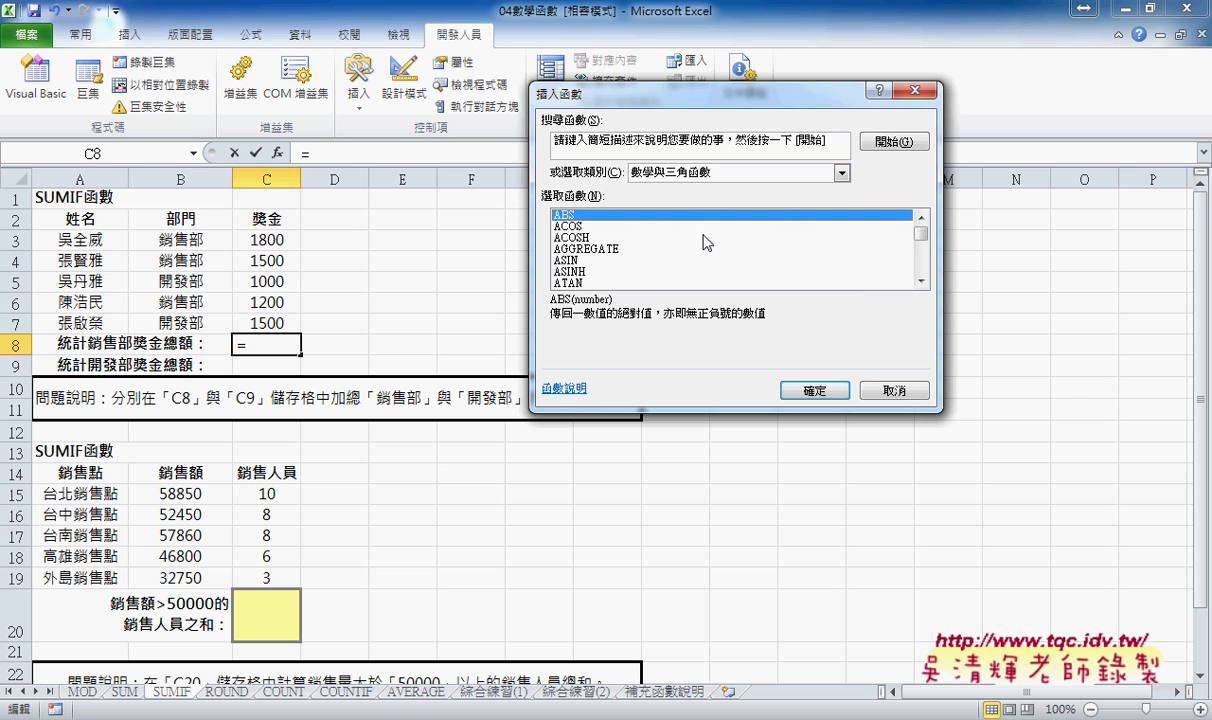
drag(920, 224, 921, 263)
click(584, 239)
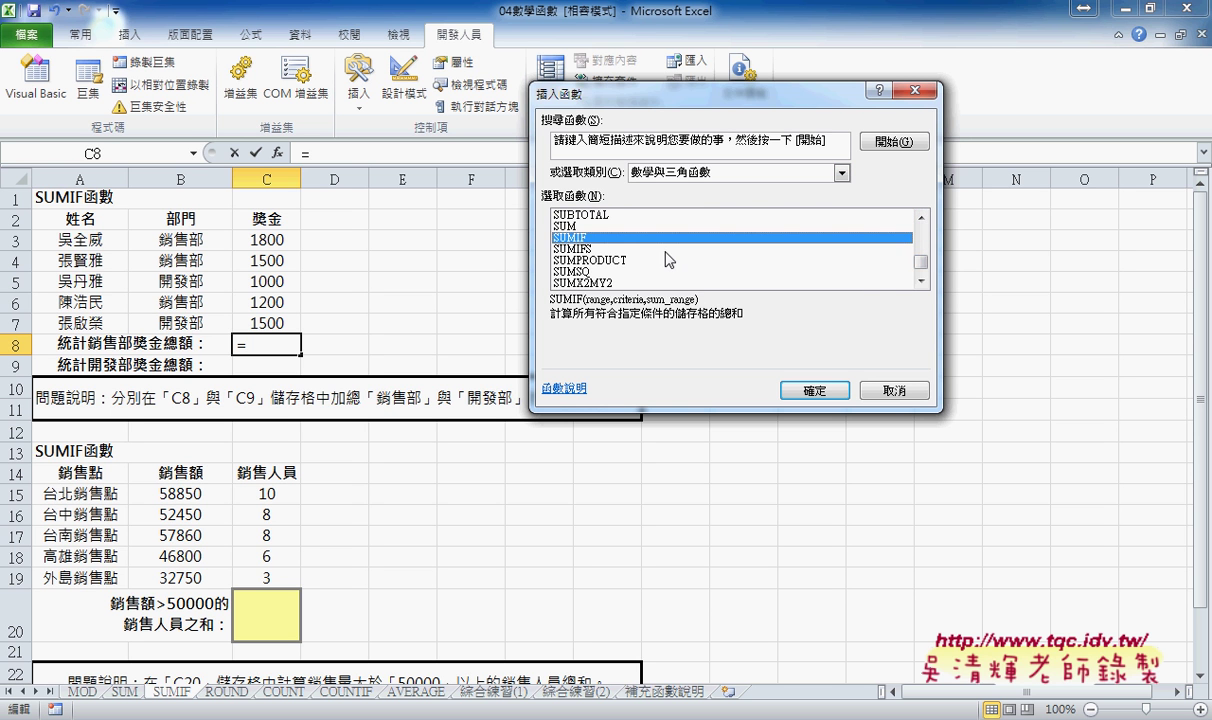
click(587, 250)
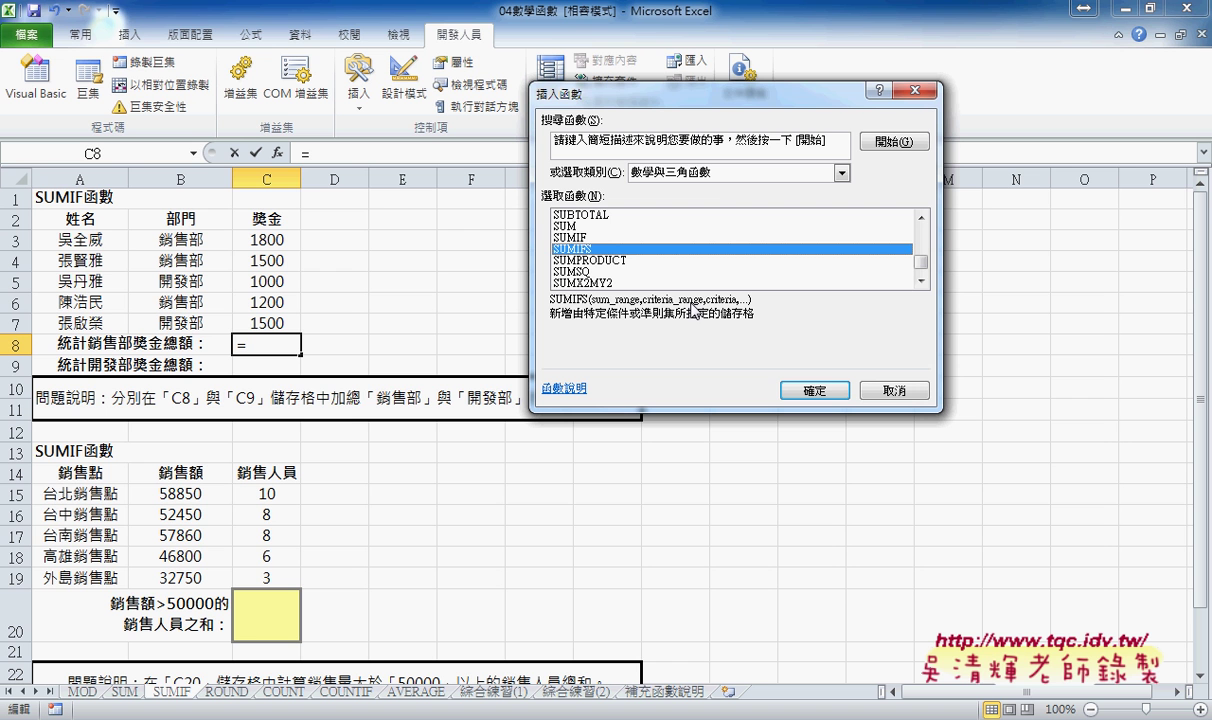
click(556, 237)
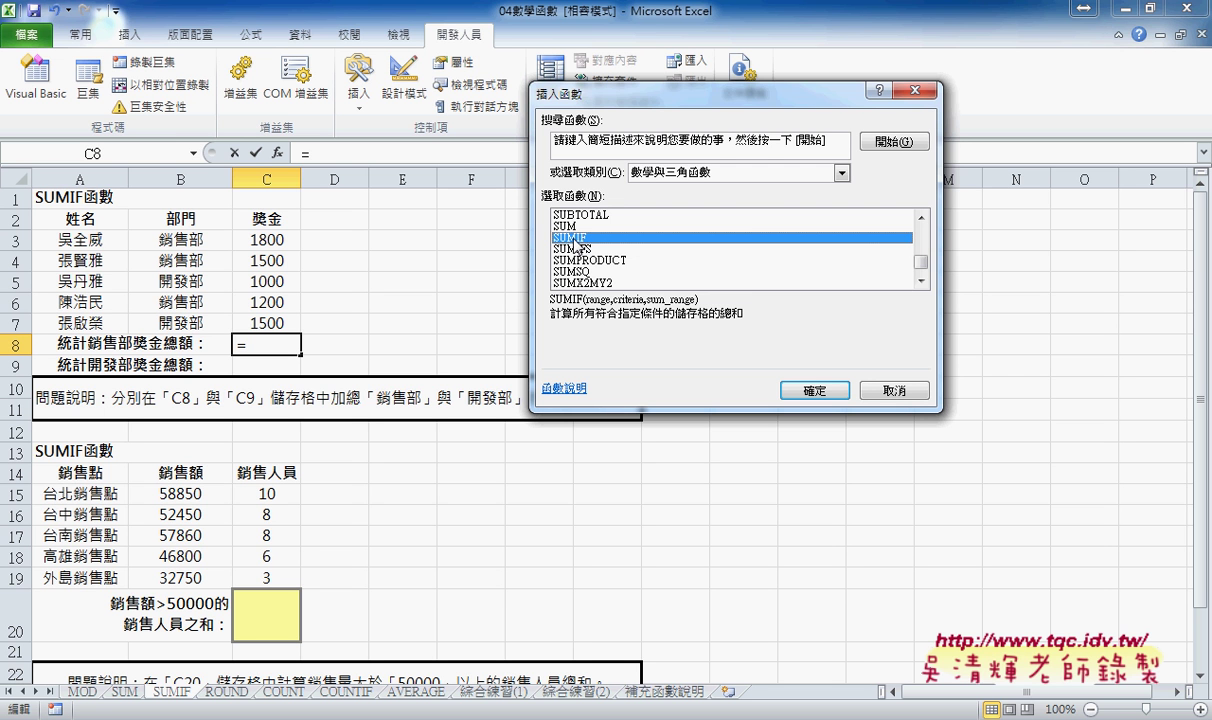
key(Return)
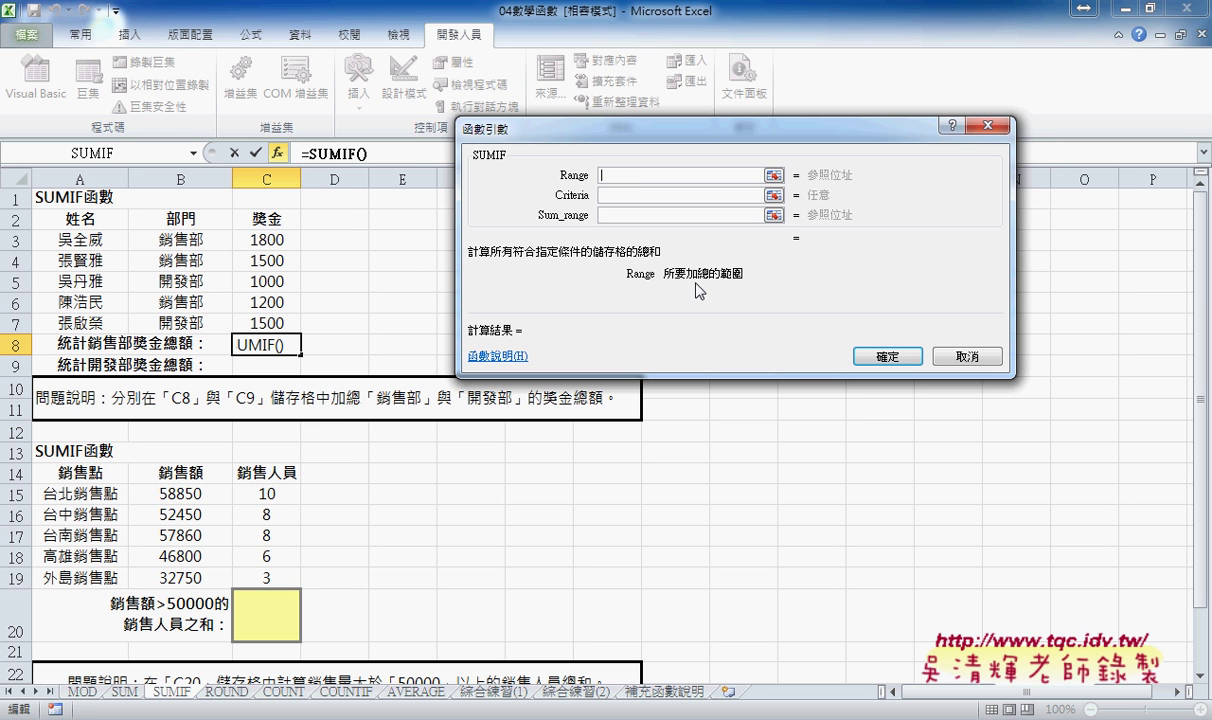
- Enter SUMIF arguments Range B3:B7, Criteria B3, Sum_range C3:C7 and confirm, giving 4500
drag(190, 232, 200, 322)
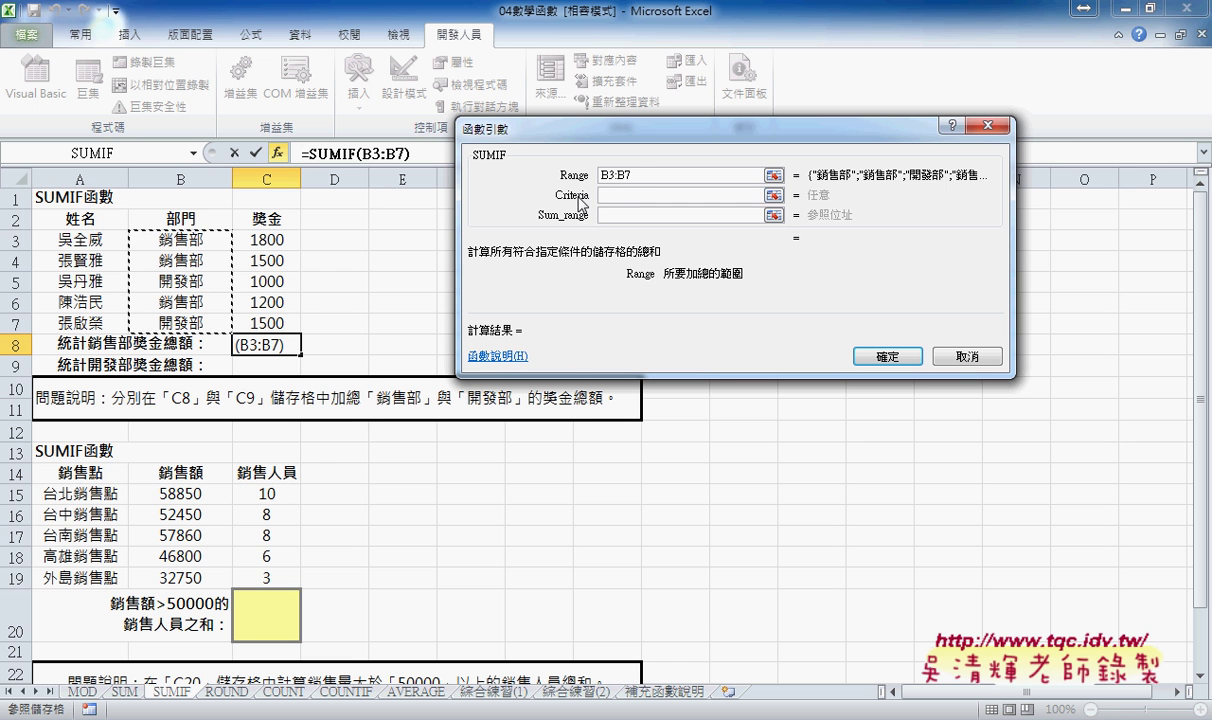
click(616, 196)
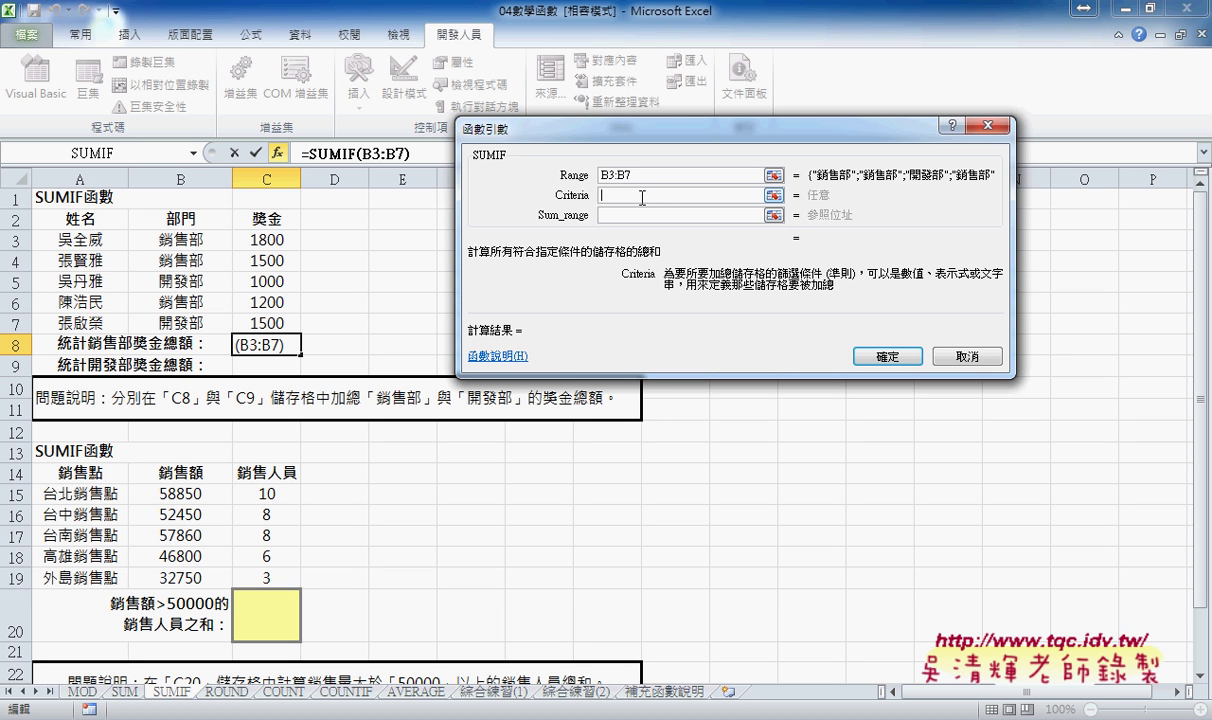
click(188, 240)
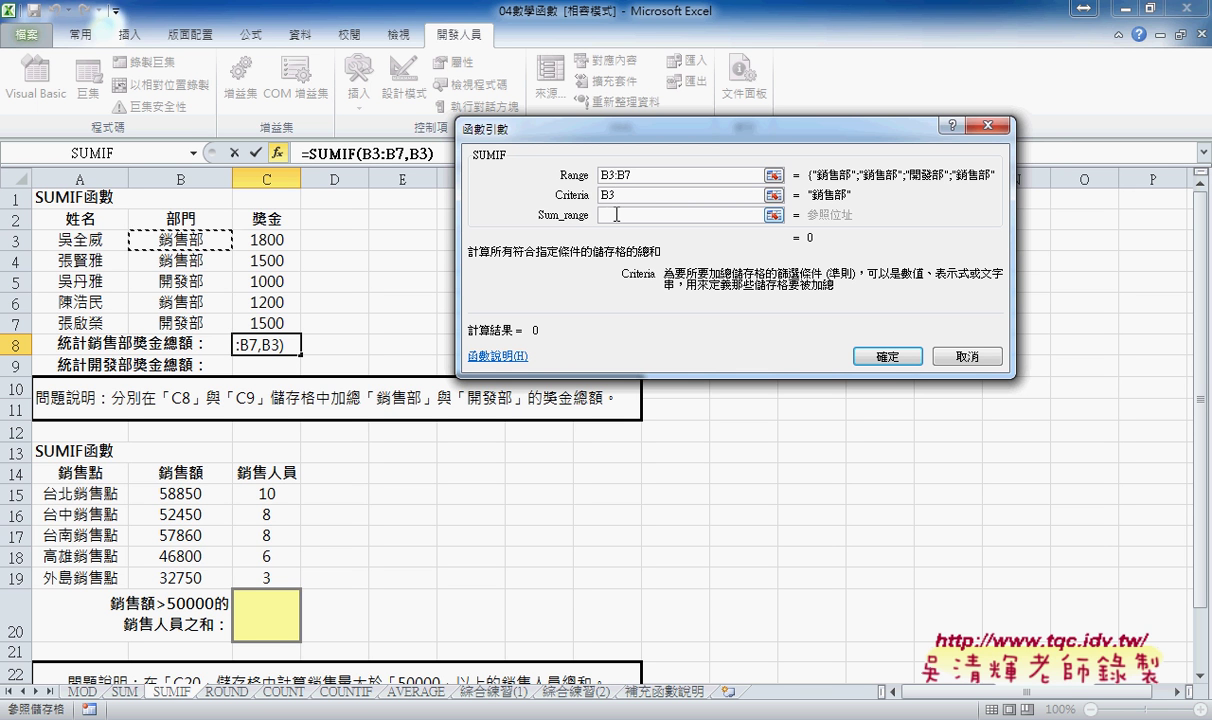
click(606, 214)
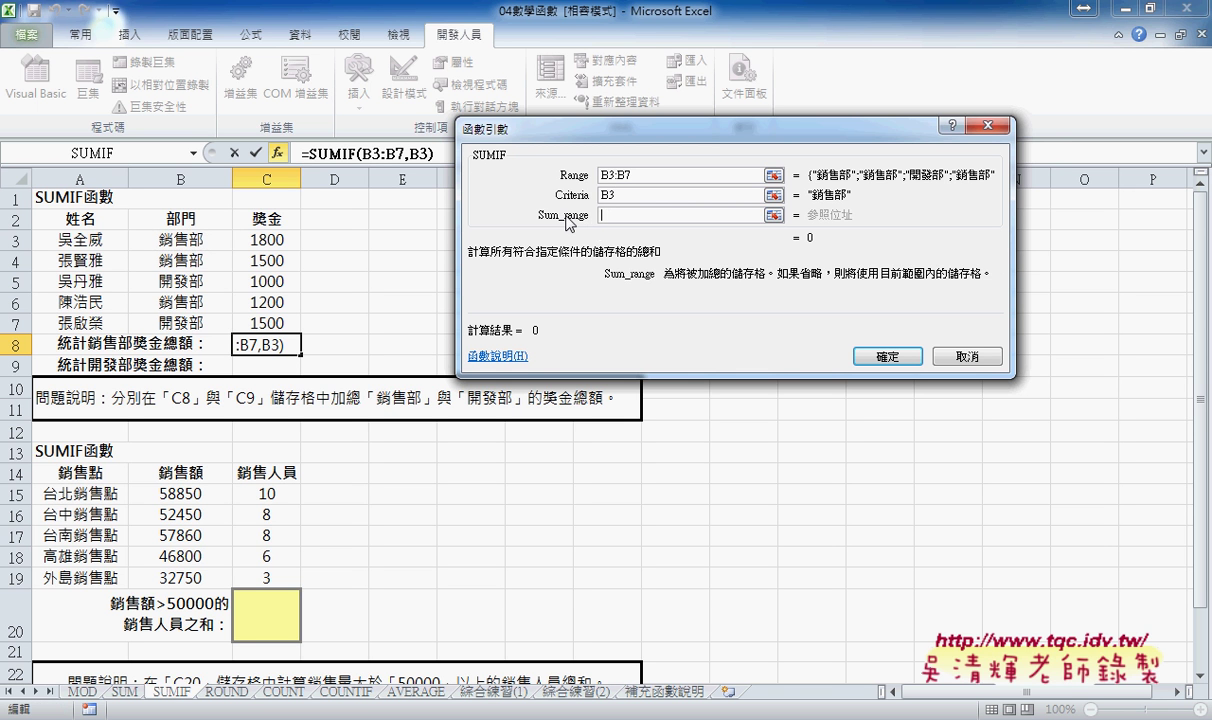
drag(270, 241, 272, 320)
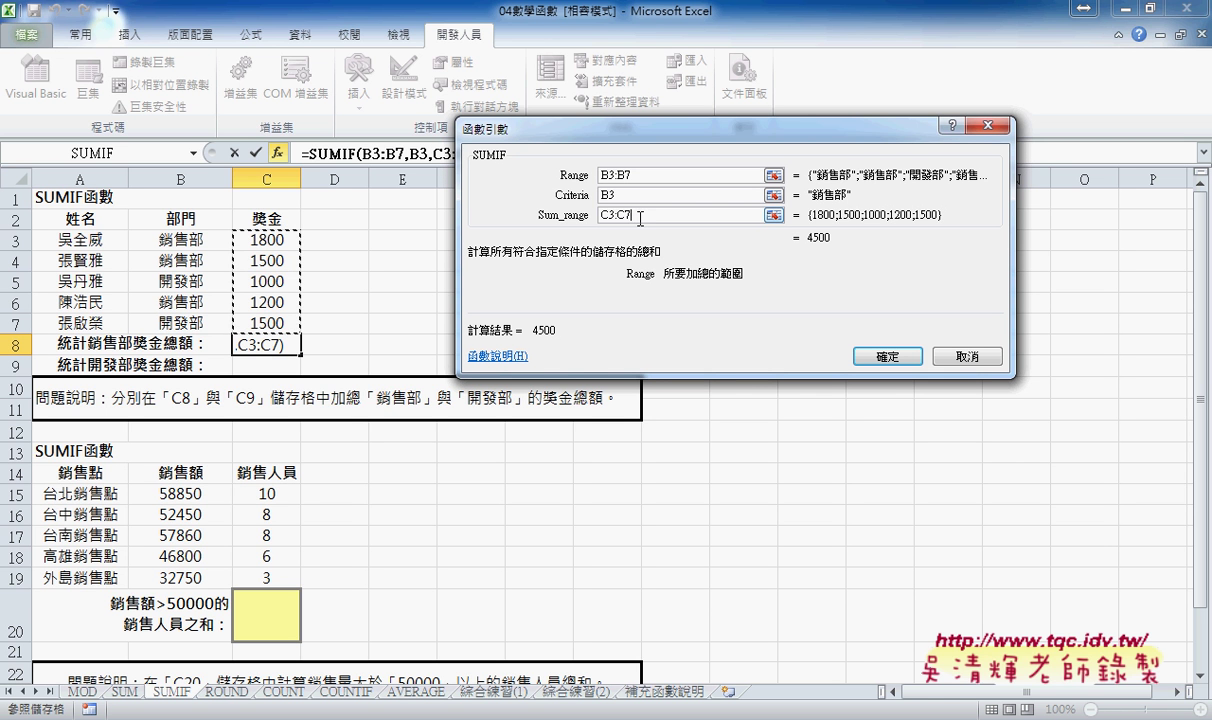
click(885, 358)
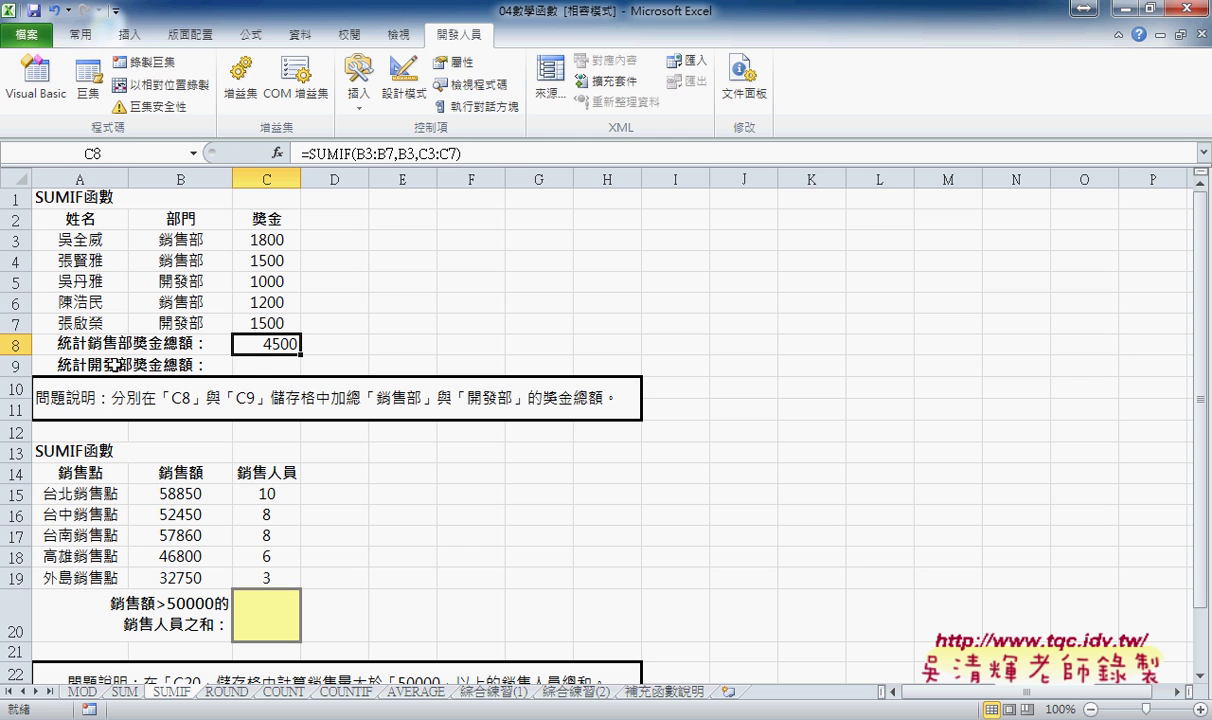
- Copy C8's SUMIF formula text and paste it into C9
click(254, 367)
click(250, 344)
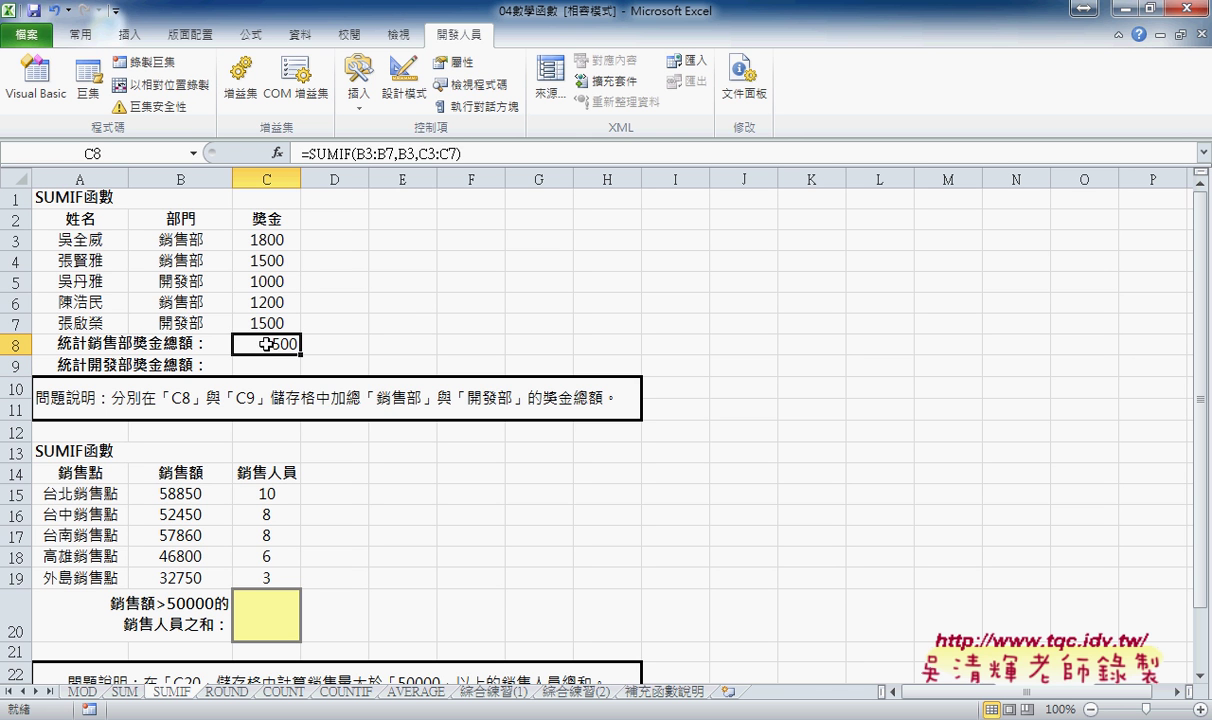
click(460, 153)
right_click(360, 157)
key(Escape)
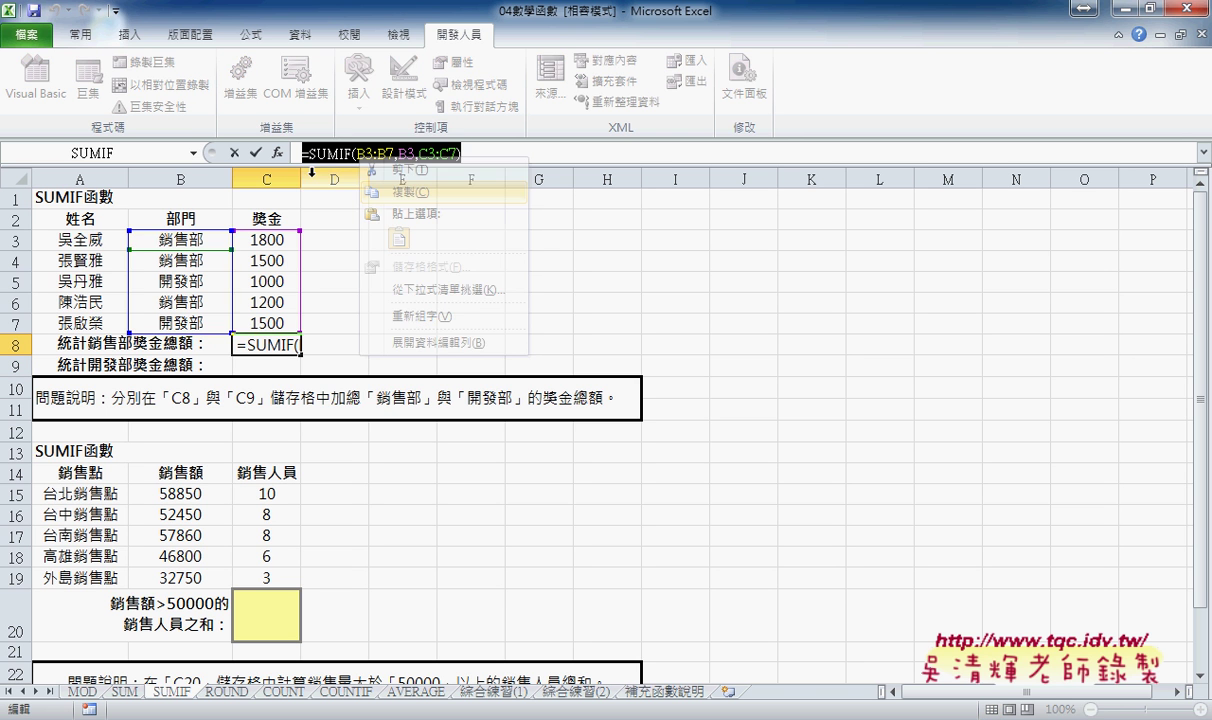
click(256, 153)
click(265, 362)
click(306, 153)
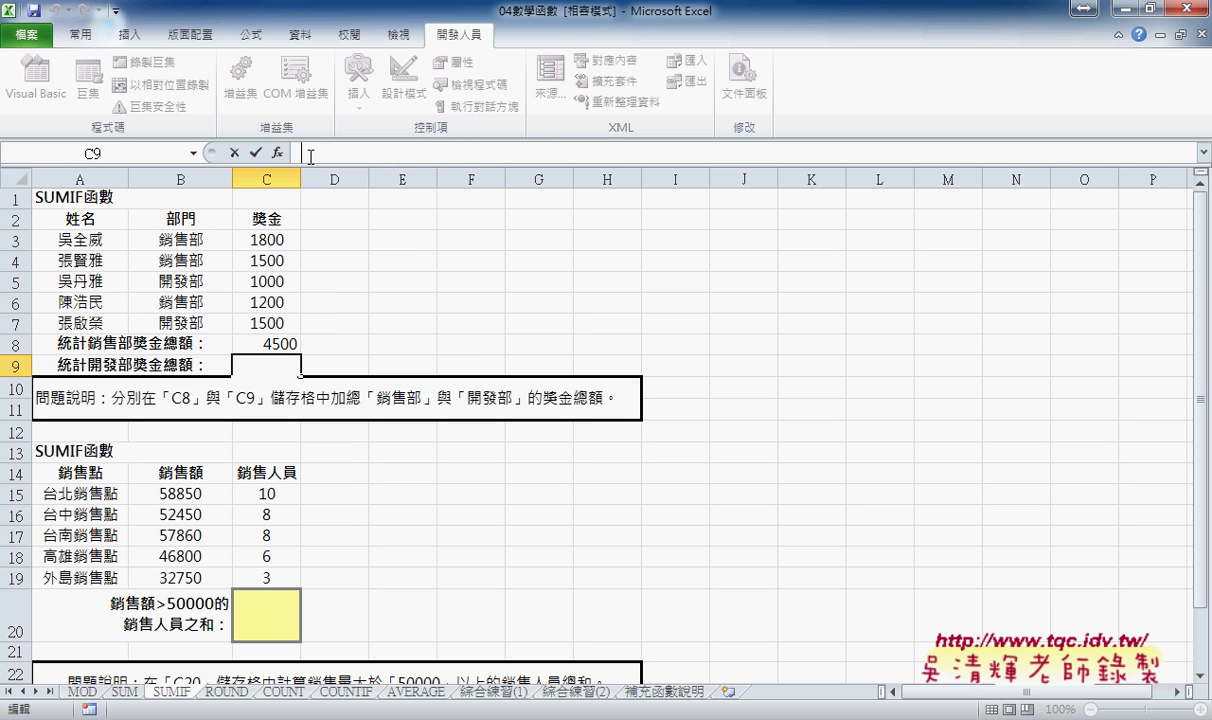
right_click(311, 157)
click(351, 240)
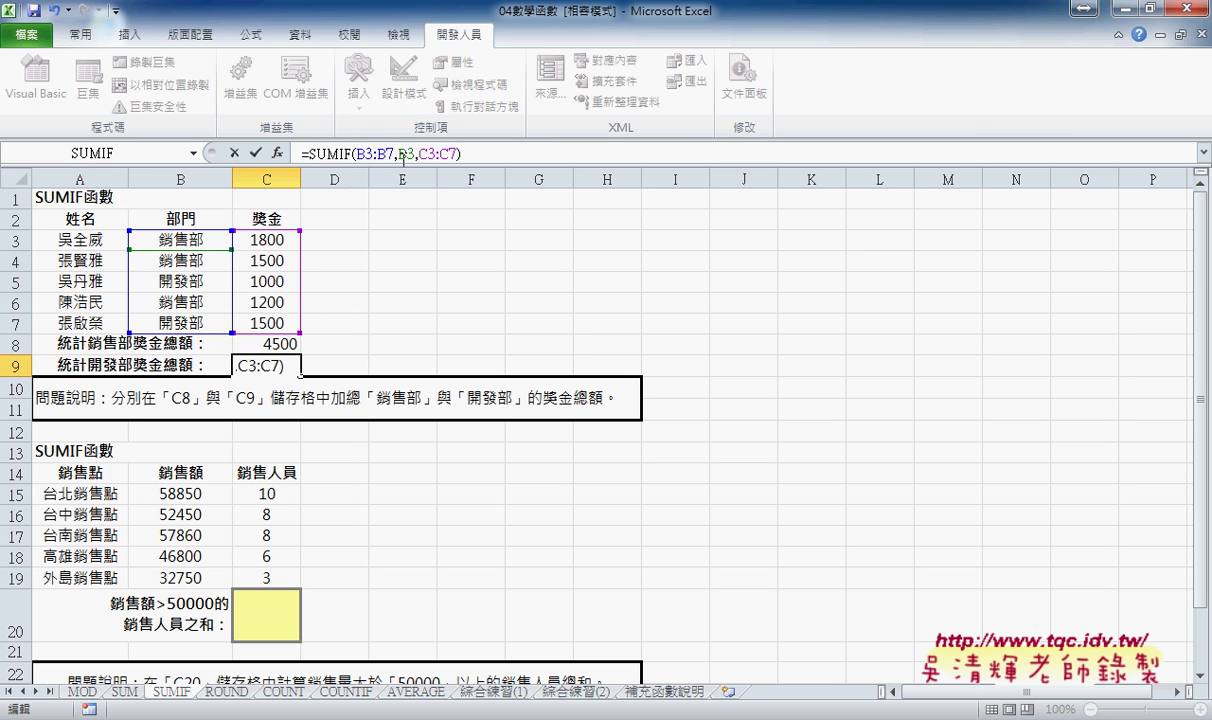
- Change C9's criteria from B3 to B5 so it totals 開發部 bonuses, 2500
click(277, 153)
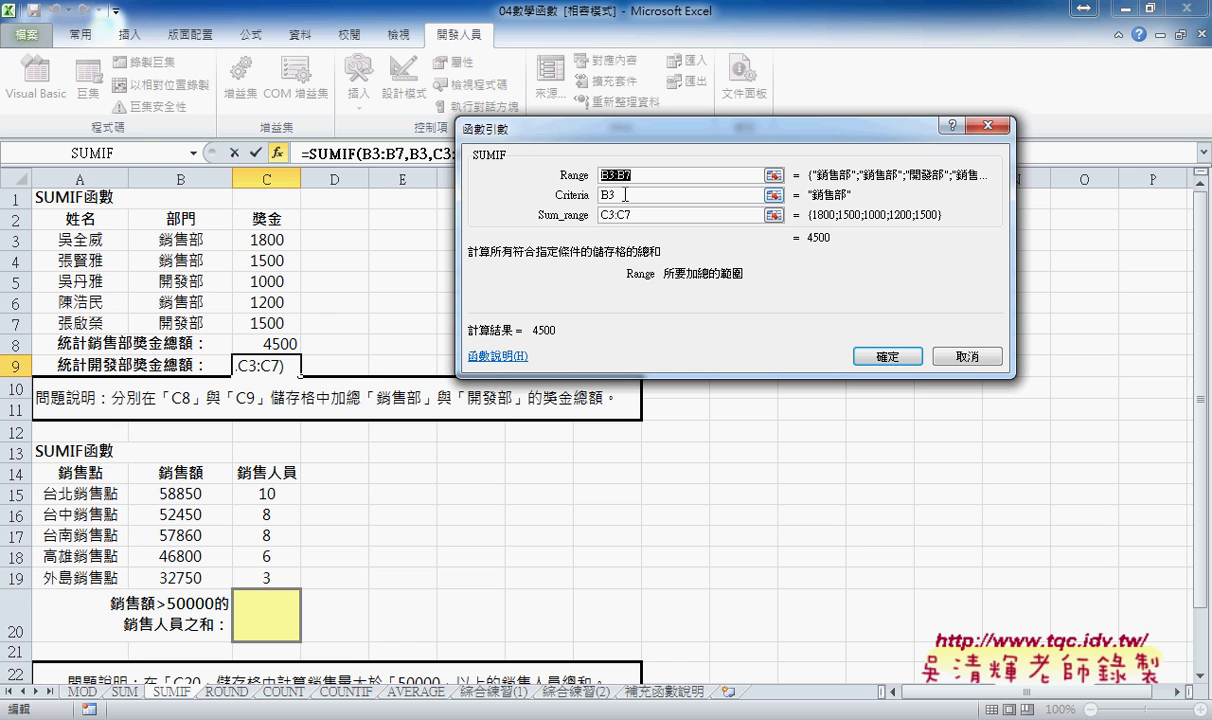
double_click(608, 195)
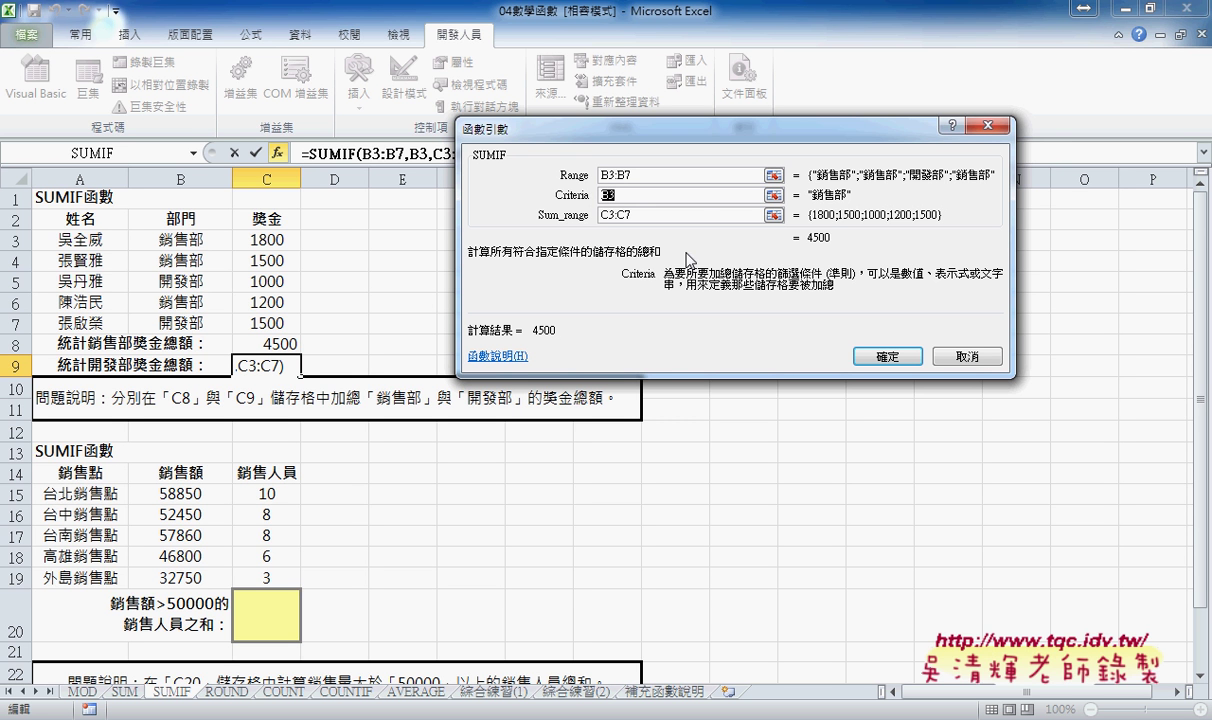
click(199, 285)
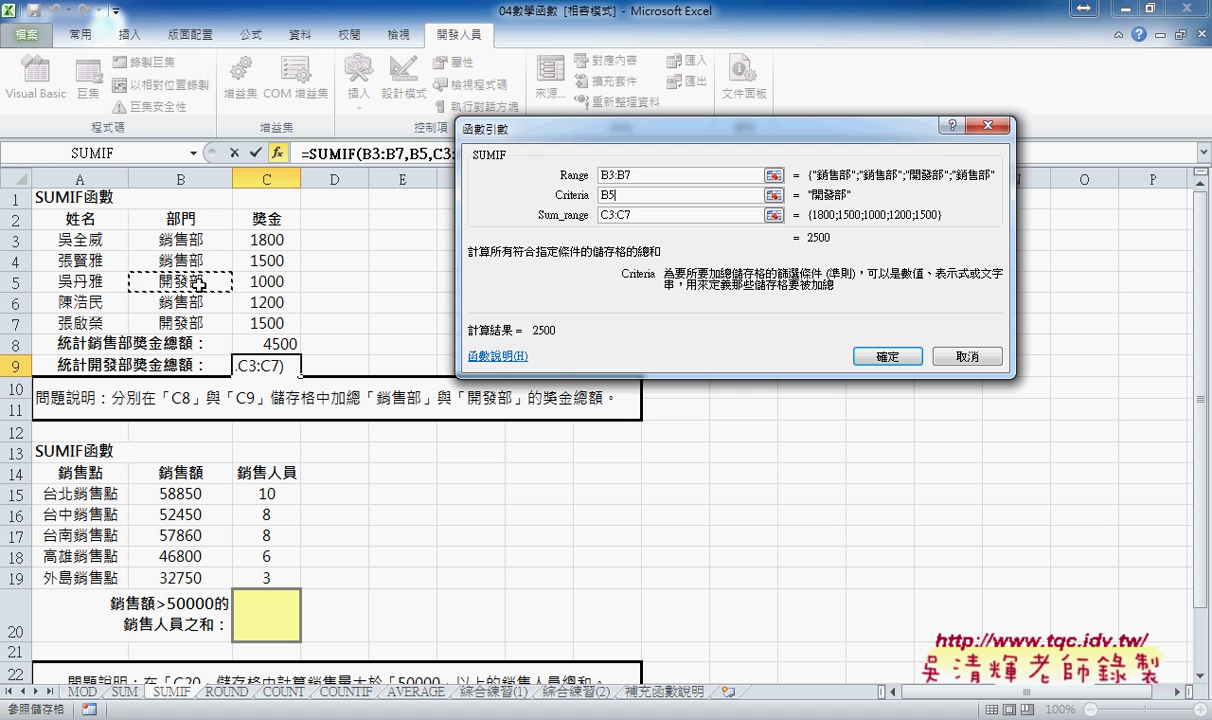
click(882, 356)
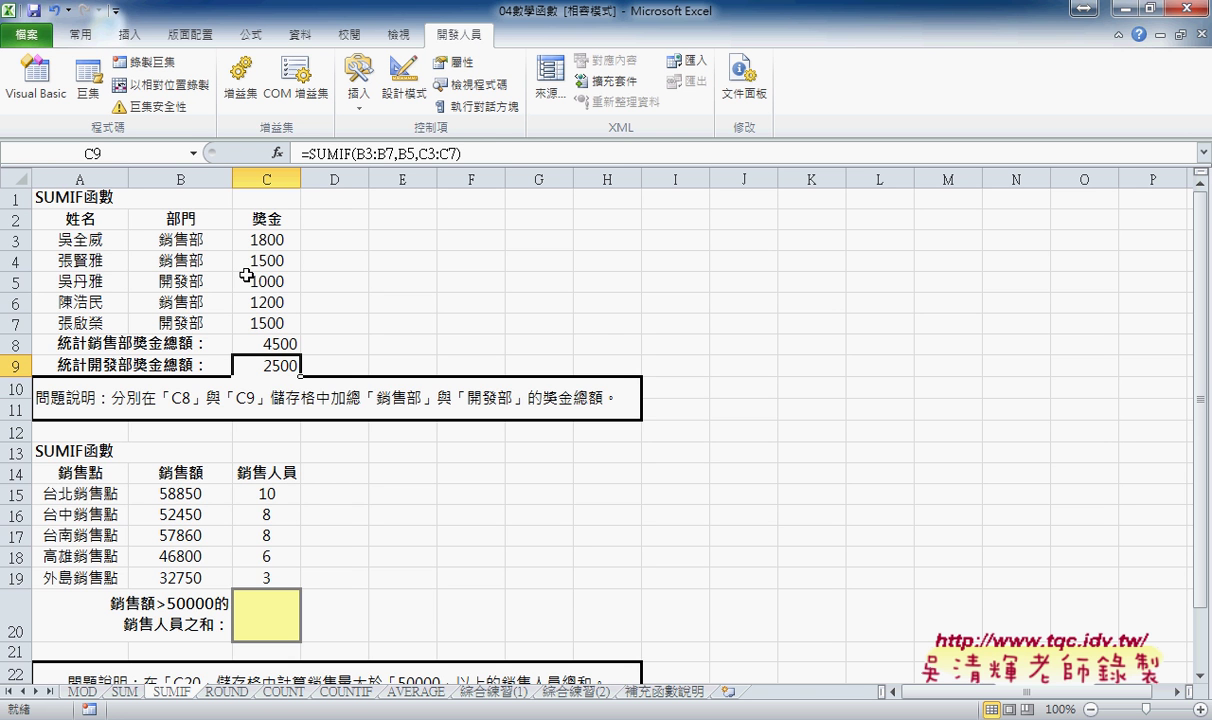
scroll(328, 456, down, 2)
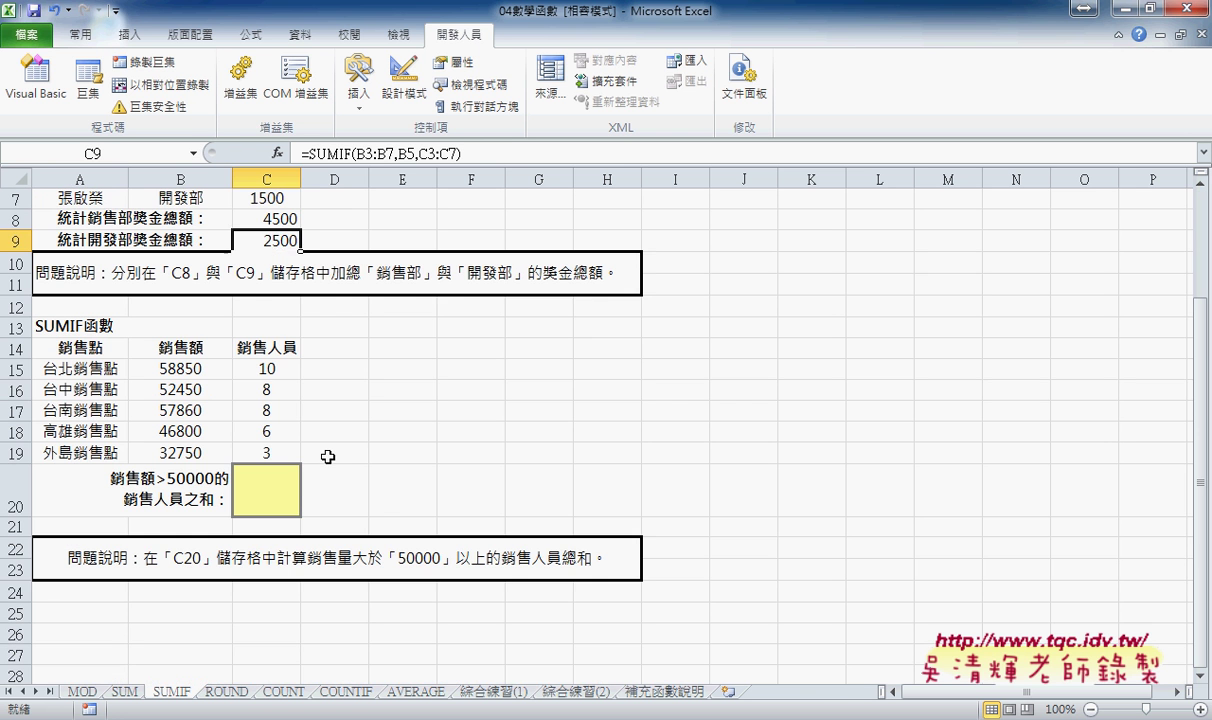
click(289, 488)
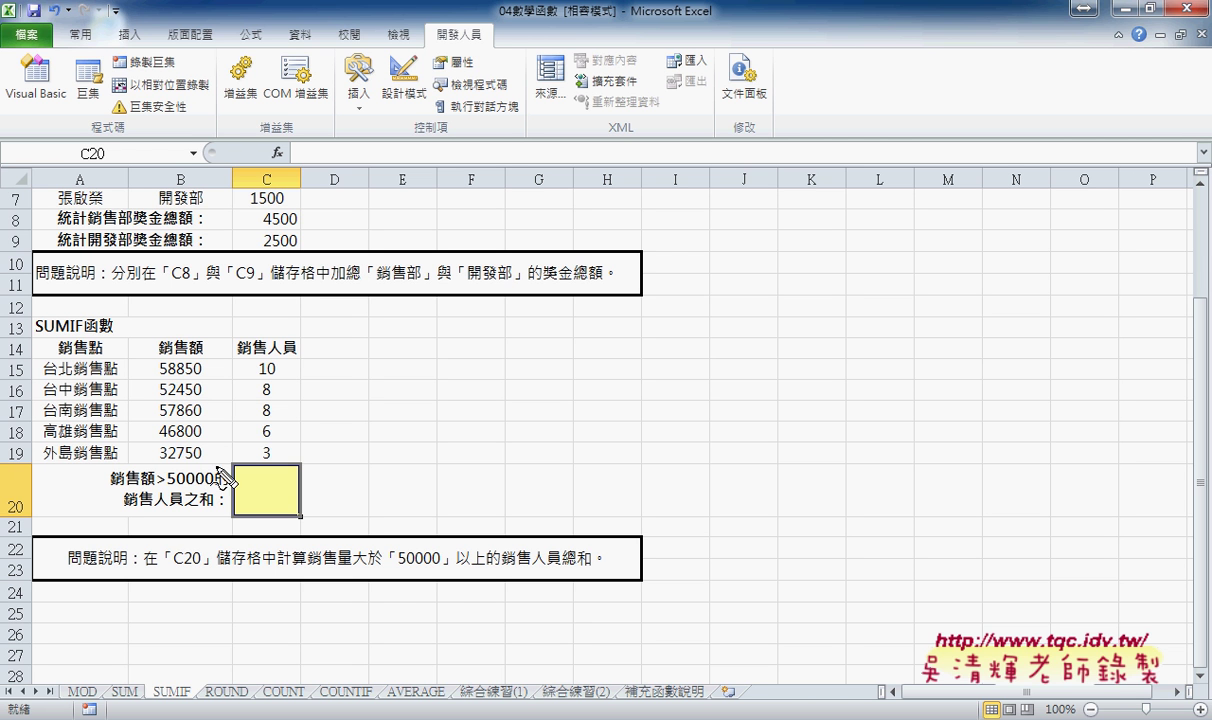
drag(183, 455, 190, 458)
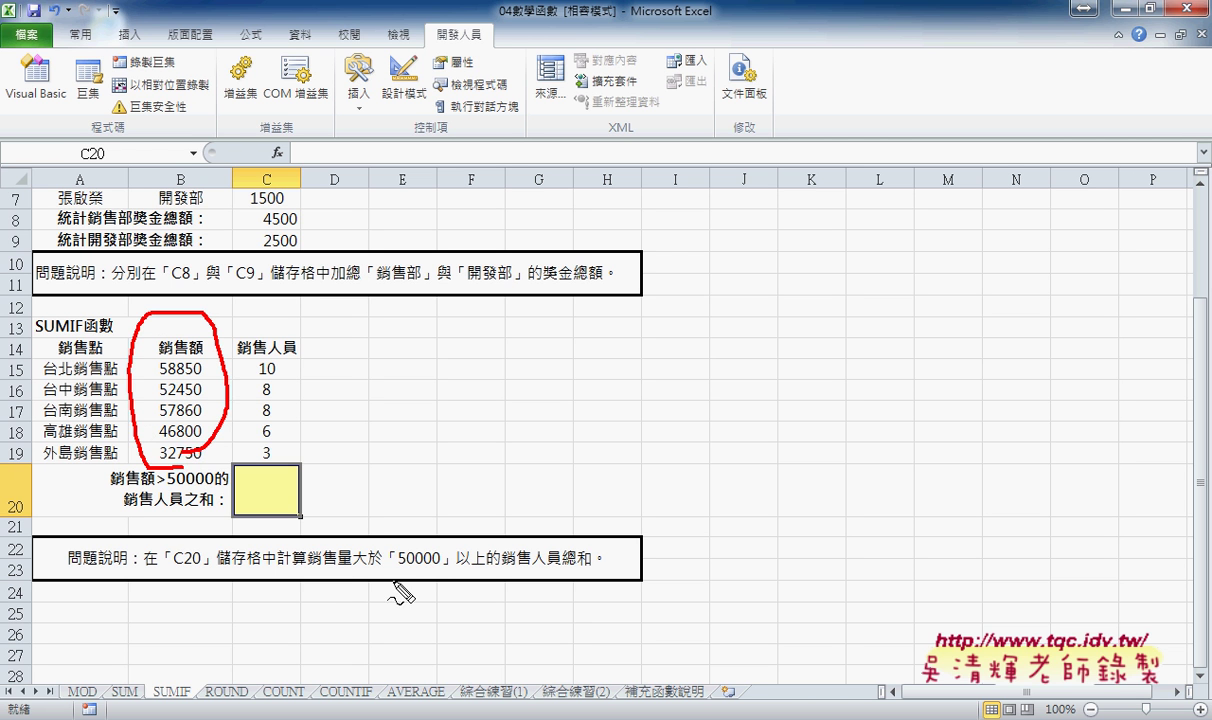
drag(398, 568, 441, 572)
mouse_move(257, 378)
mouse_down()
mouse_move(276, 377)
mouse_move(270, 396)
mouse_up()
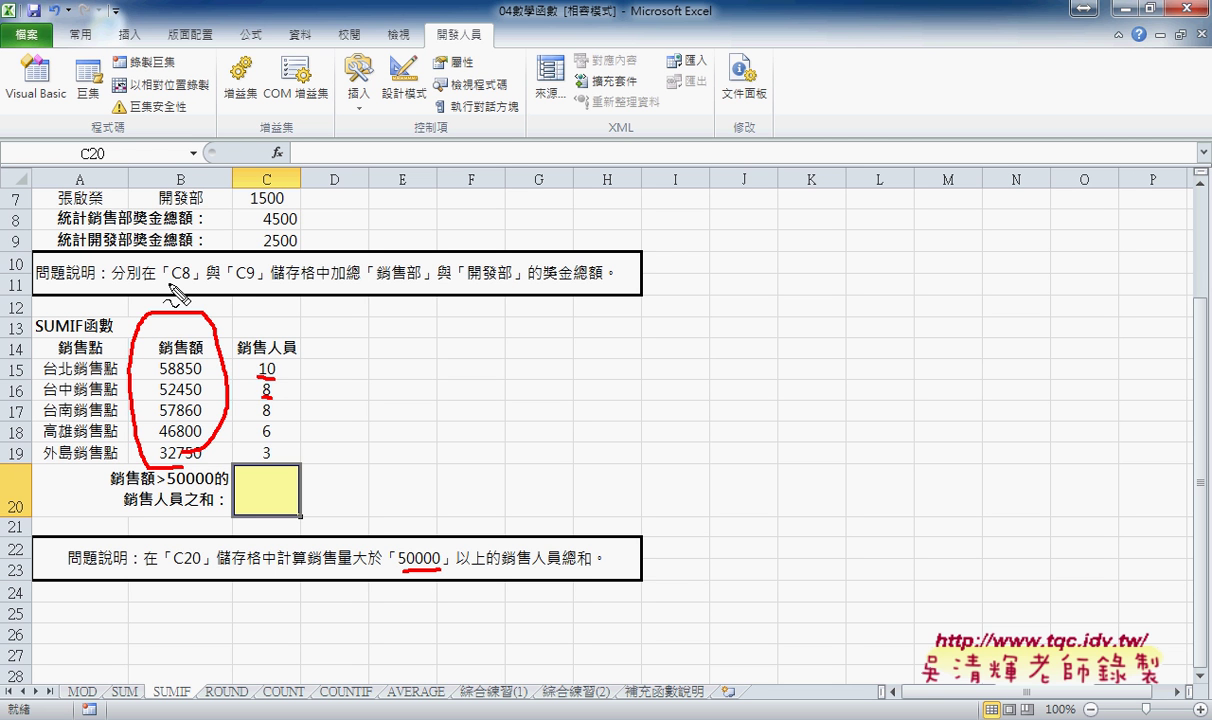
mouse_move(168, 288)
mouse_down()
mouse_move(196, 268)
mouse_move(262, 322)
mouse_move(290, 268)
mouse_up()
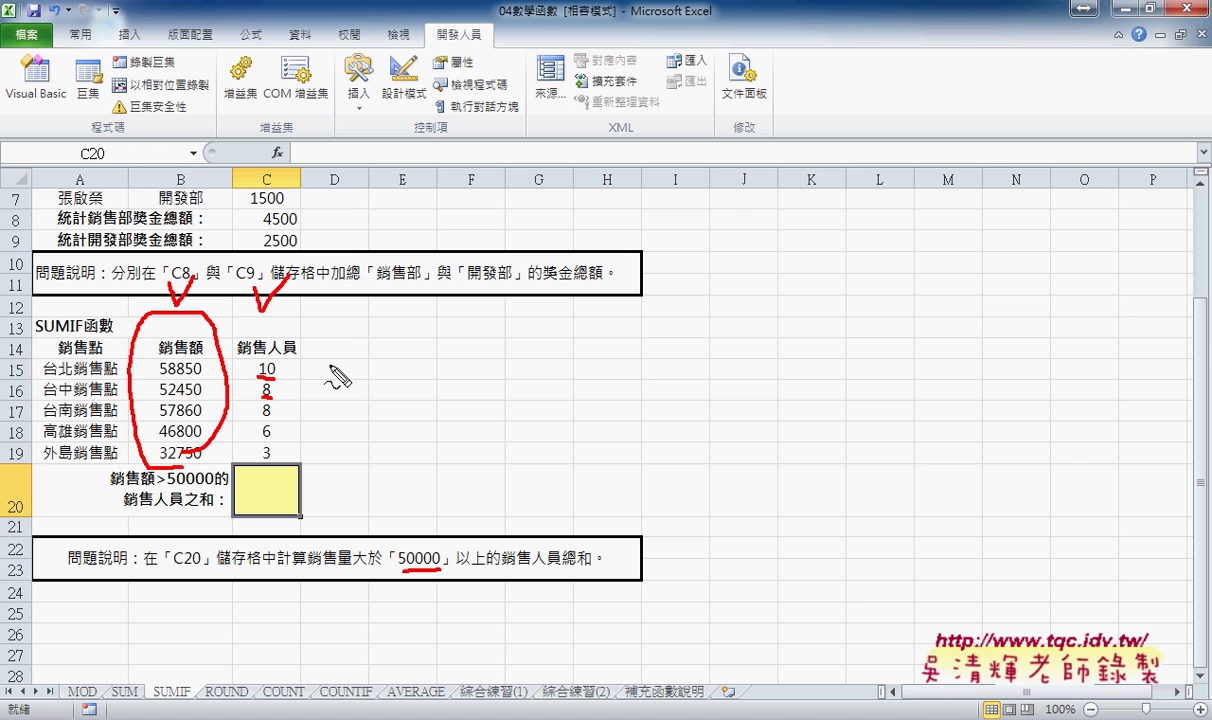
key(Escape)
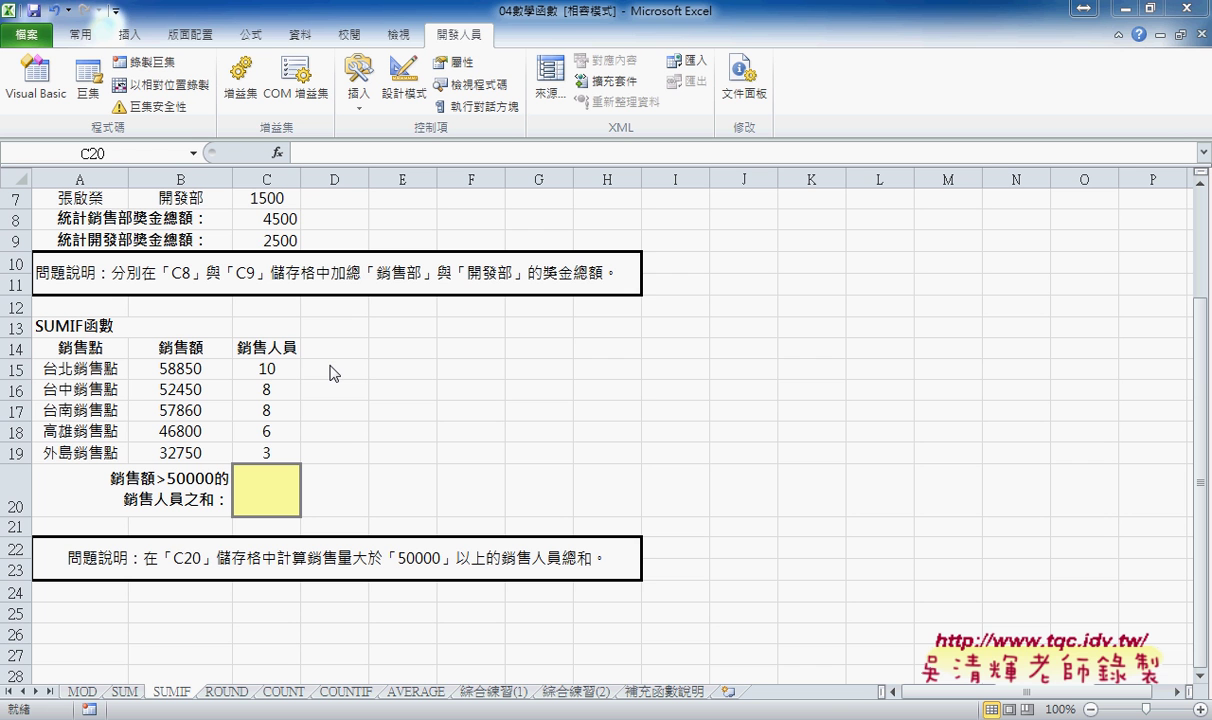
- Start a SUMIF in C20, picking it from the recently used functions
click(262, 478)
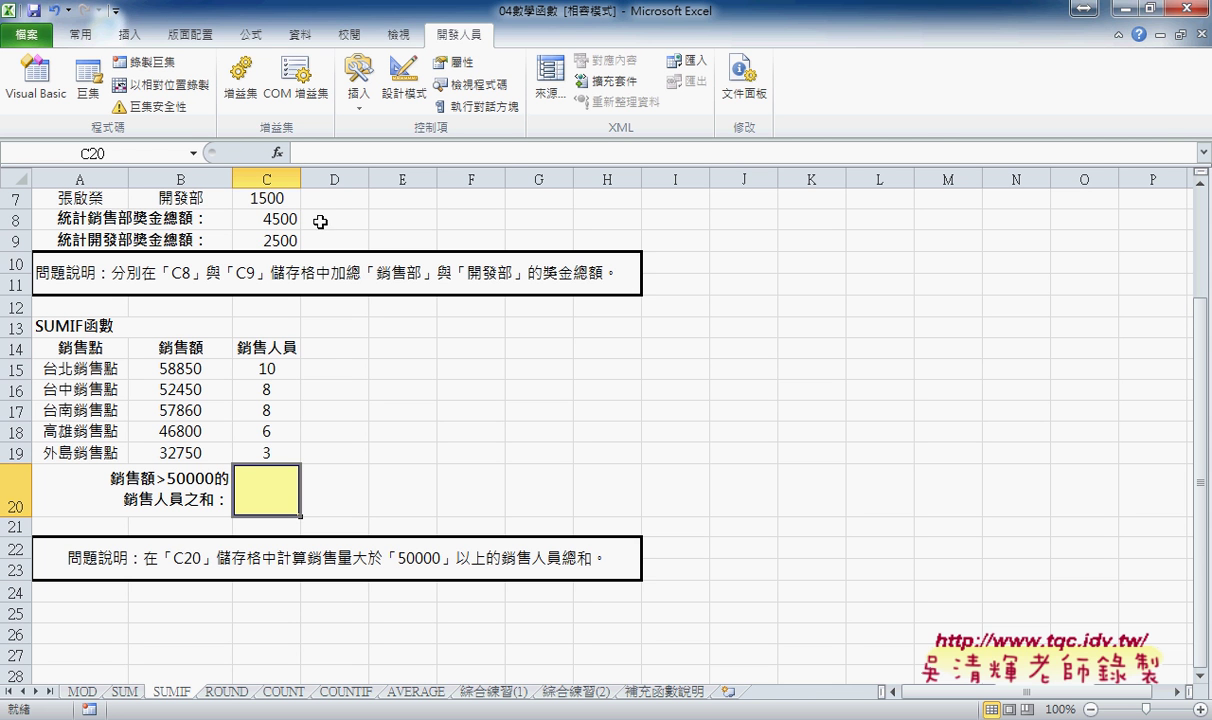
click(277, 154)
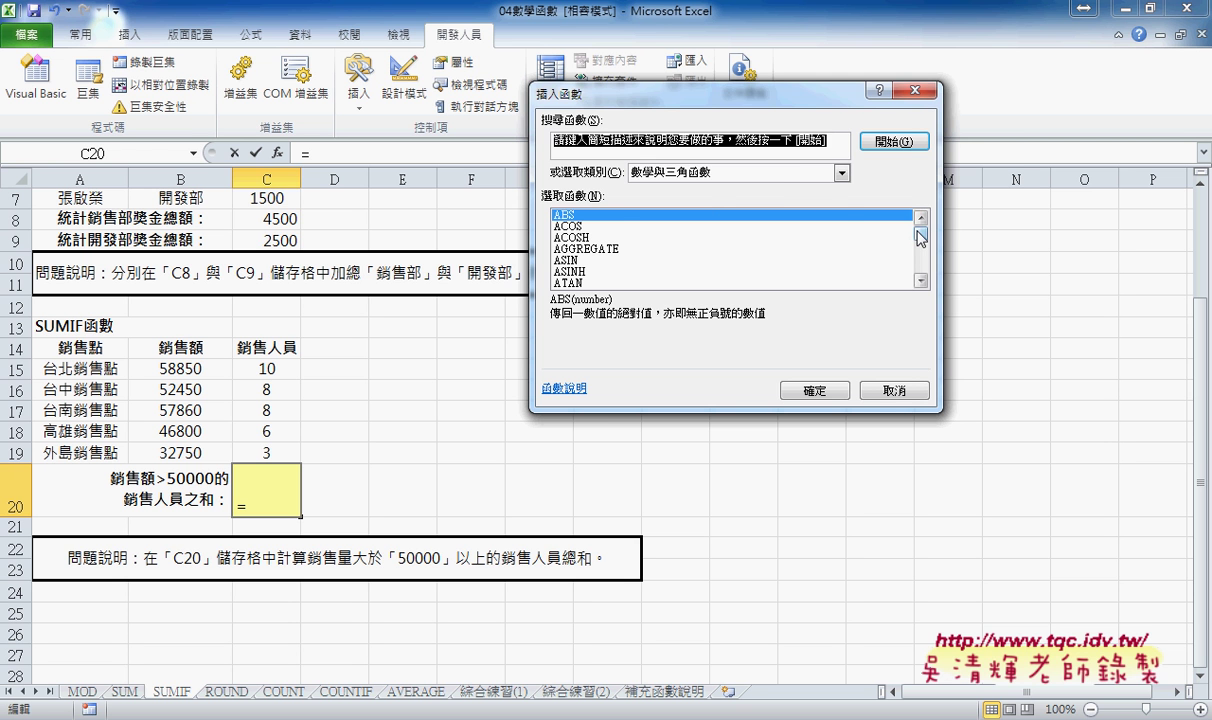
click(841, 173)
click(672, 184)
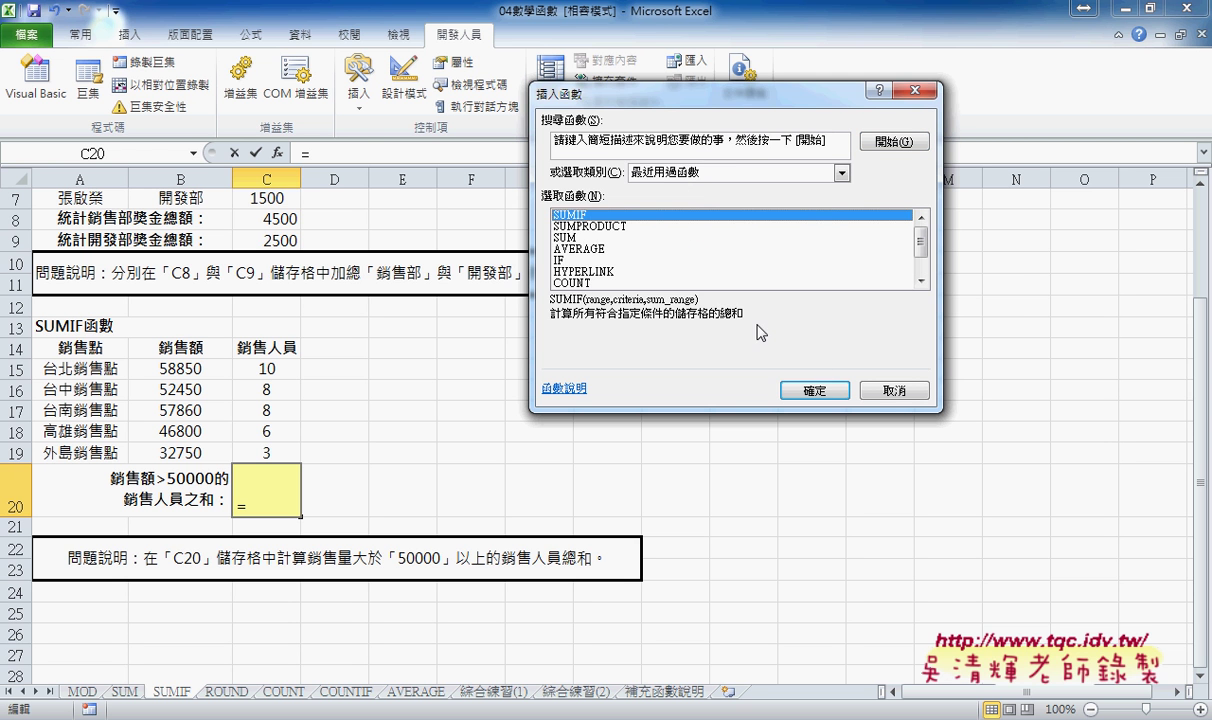
click(815, 390)
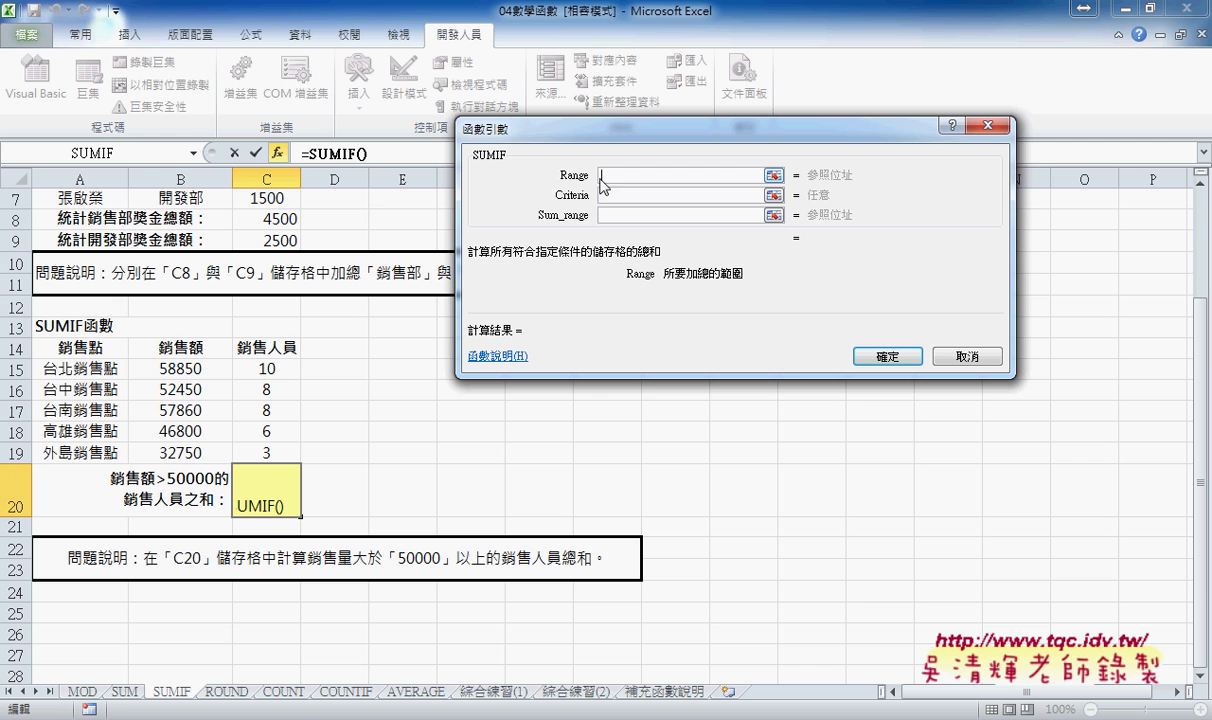
- Set the SUMIF range to B15:B19 and the criteria to >50000
drag(172, 370, 172, 452)
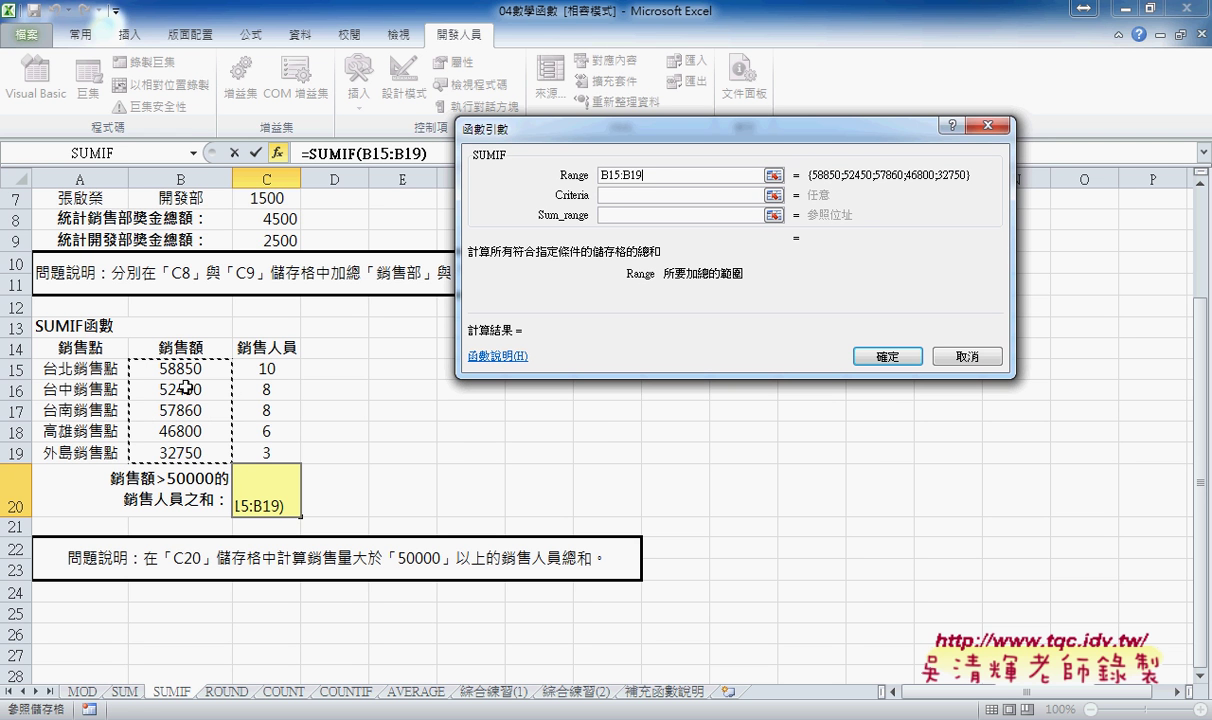
click(605, 196)
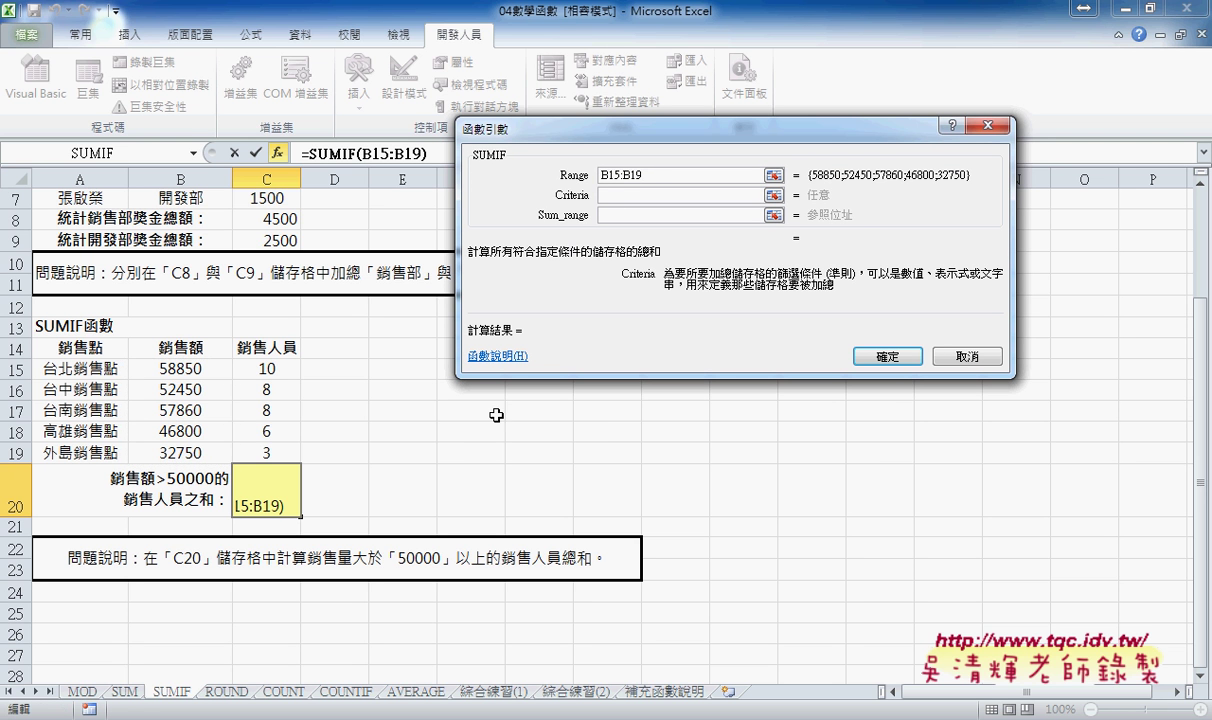
text(>)
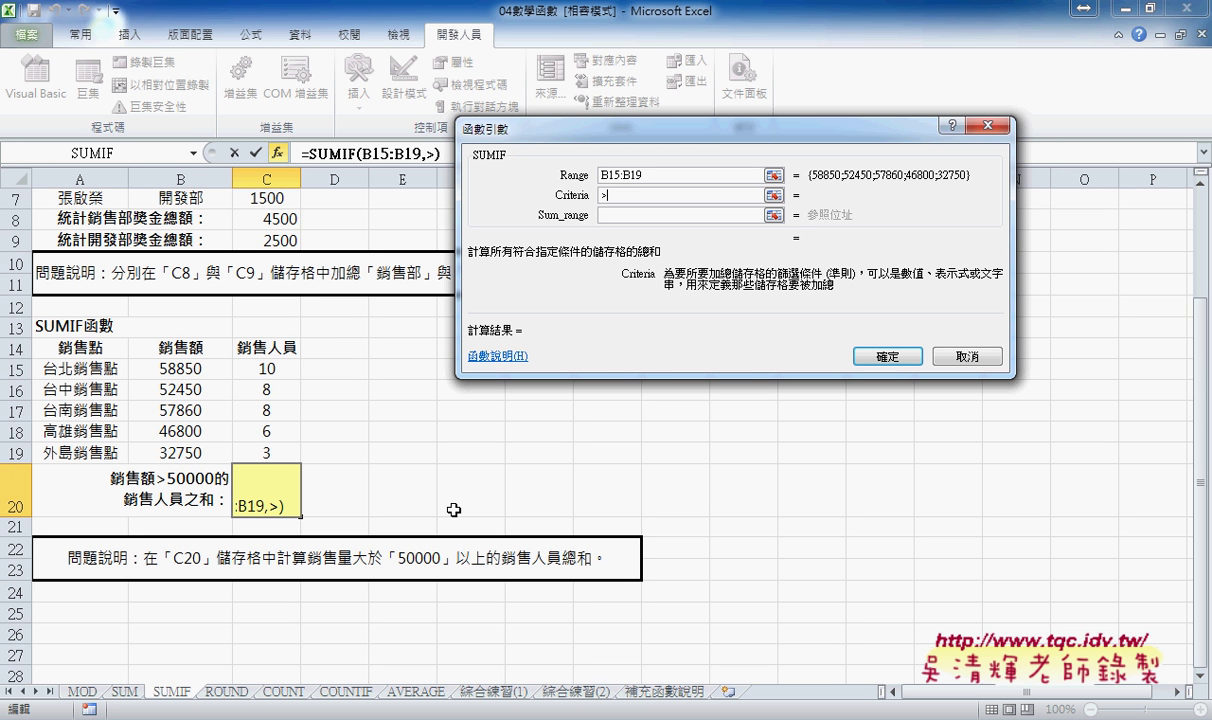
text(500)
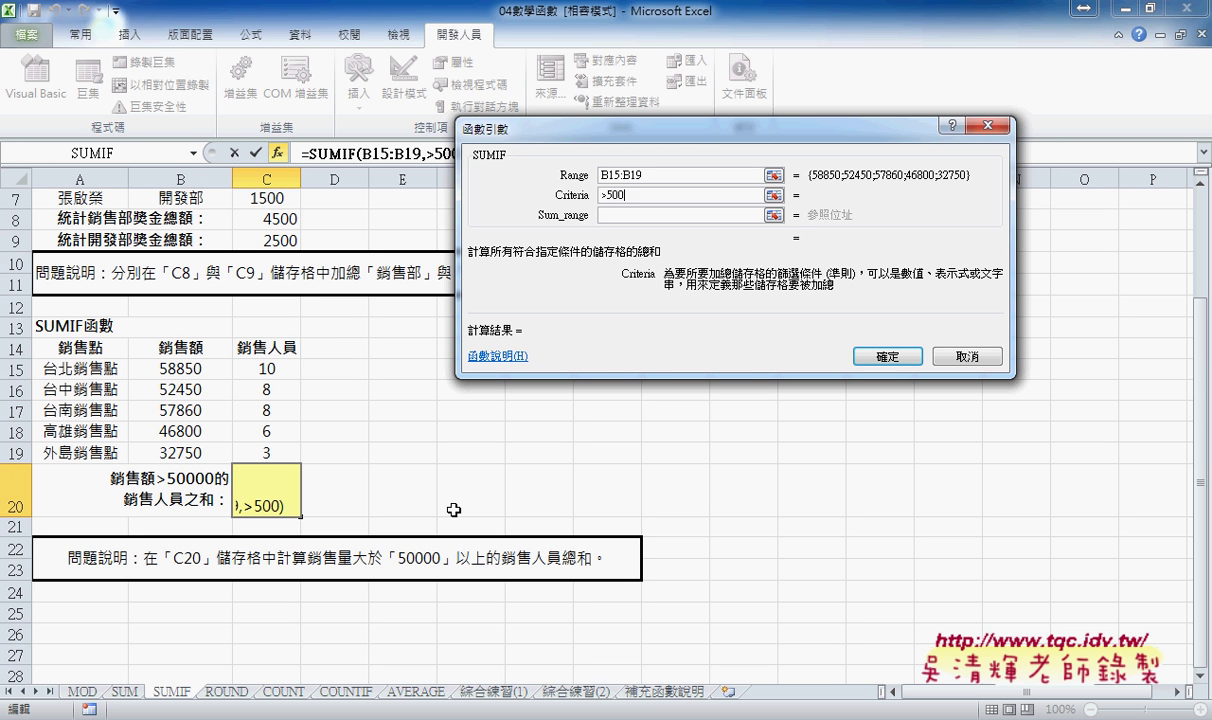
text(00)
drag(608, 192, 600, 192)
double_click(612, 195)
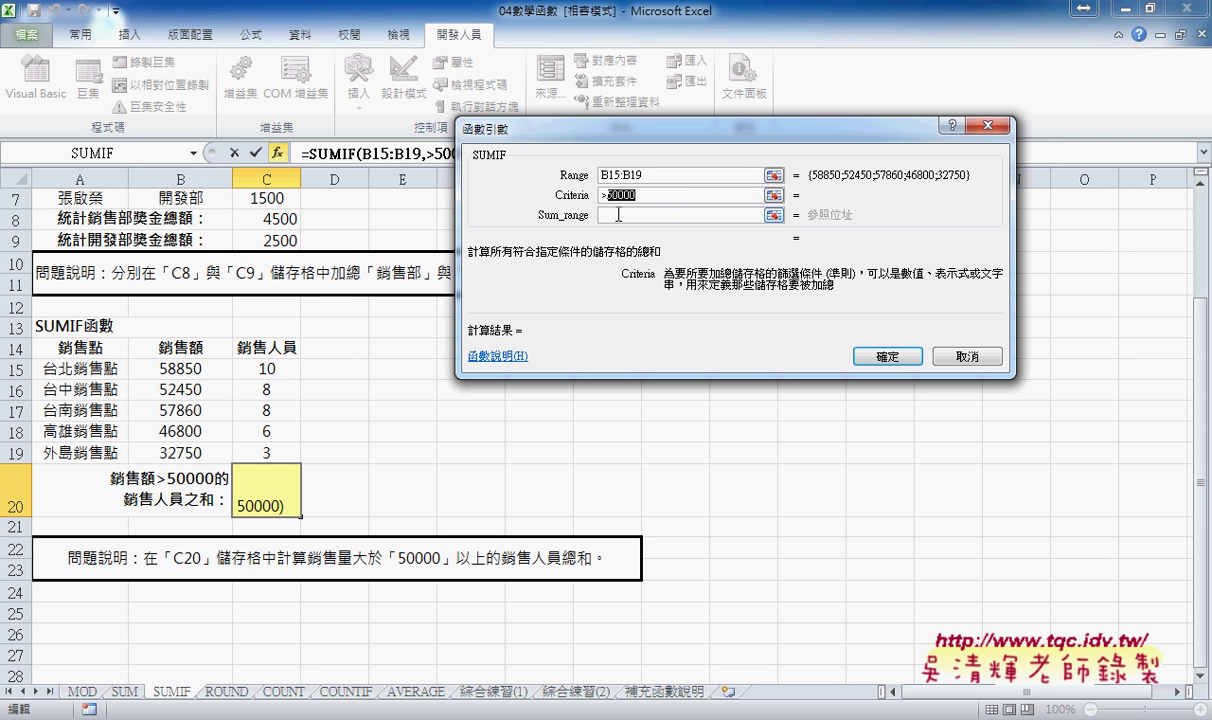
- Set Sum_range to C15:C19 and confirm, so C20 shows 26 salespeople
key(Tab)
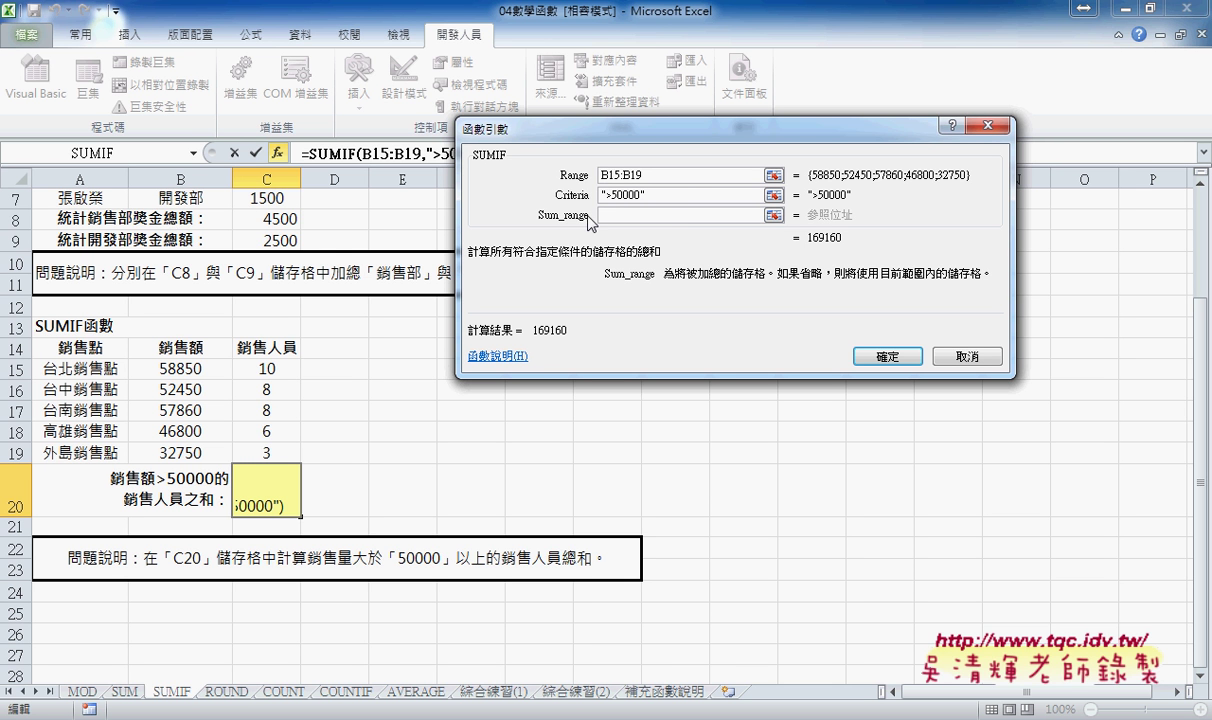
drag(258, 368, 266, 452)
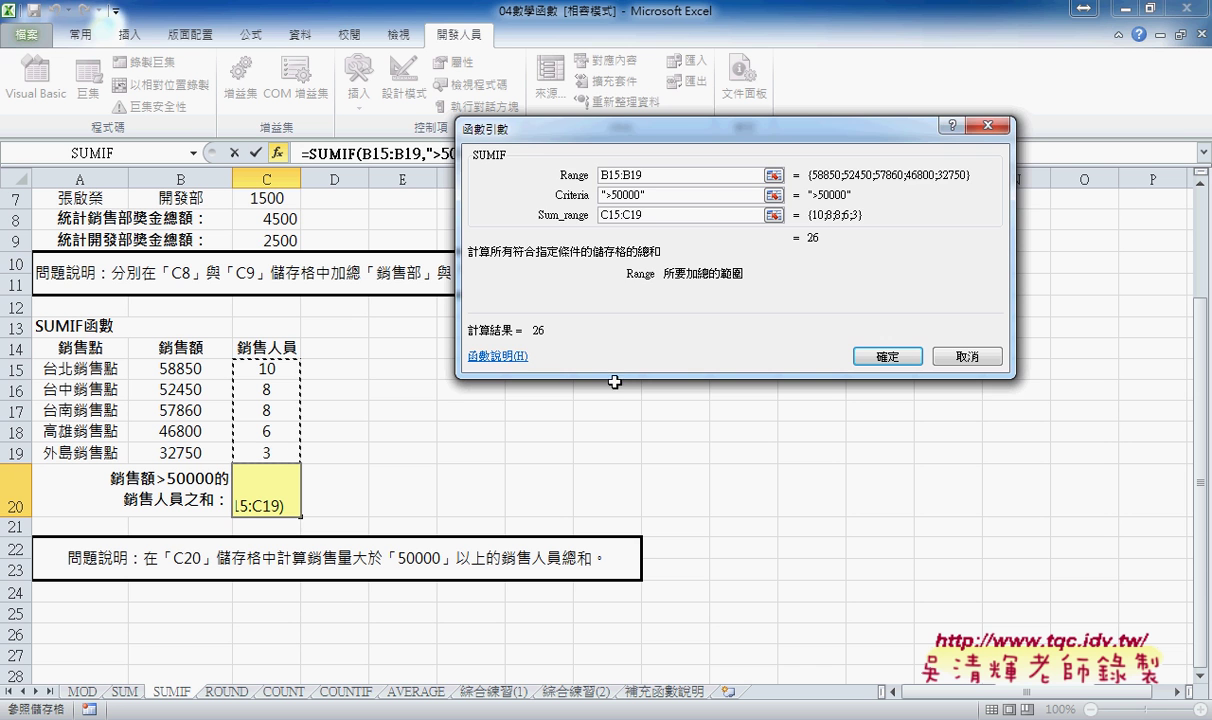
click(883, 352)
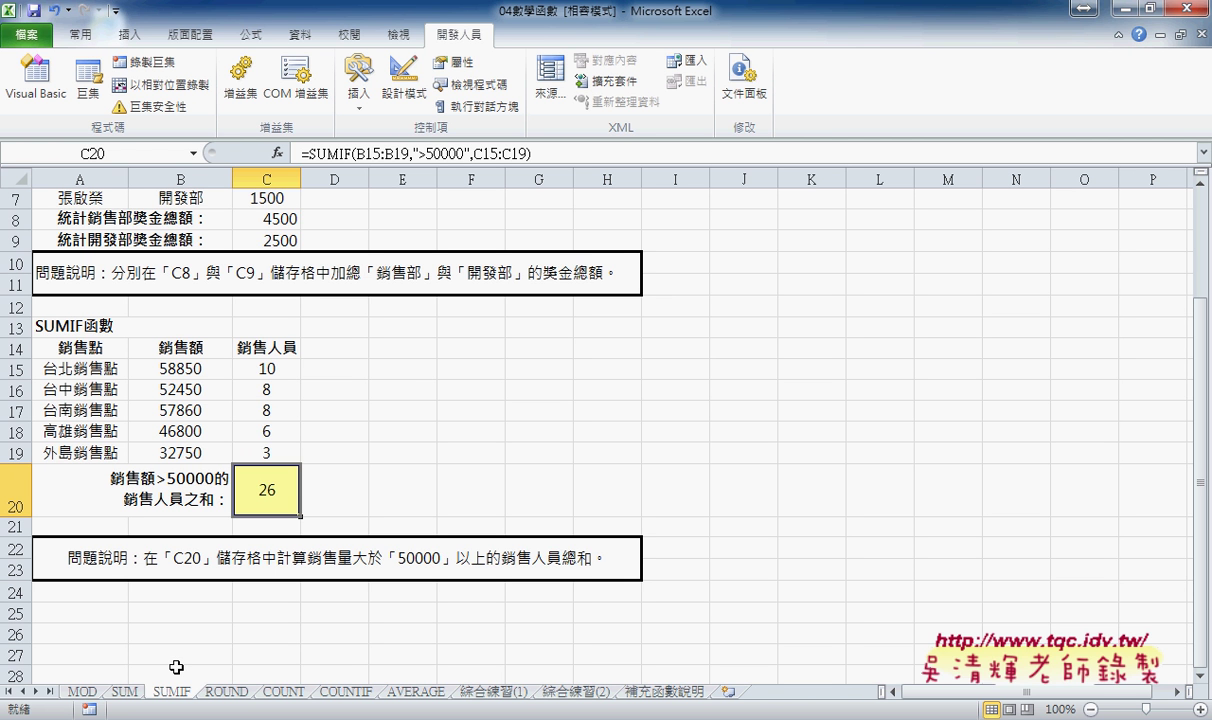
- Switch to the 綜合練習(2) sheet with the combined SUM and SUMIF exercise
click(577, 694)
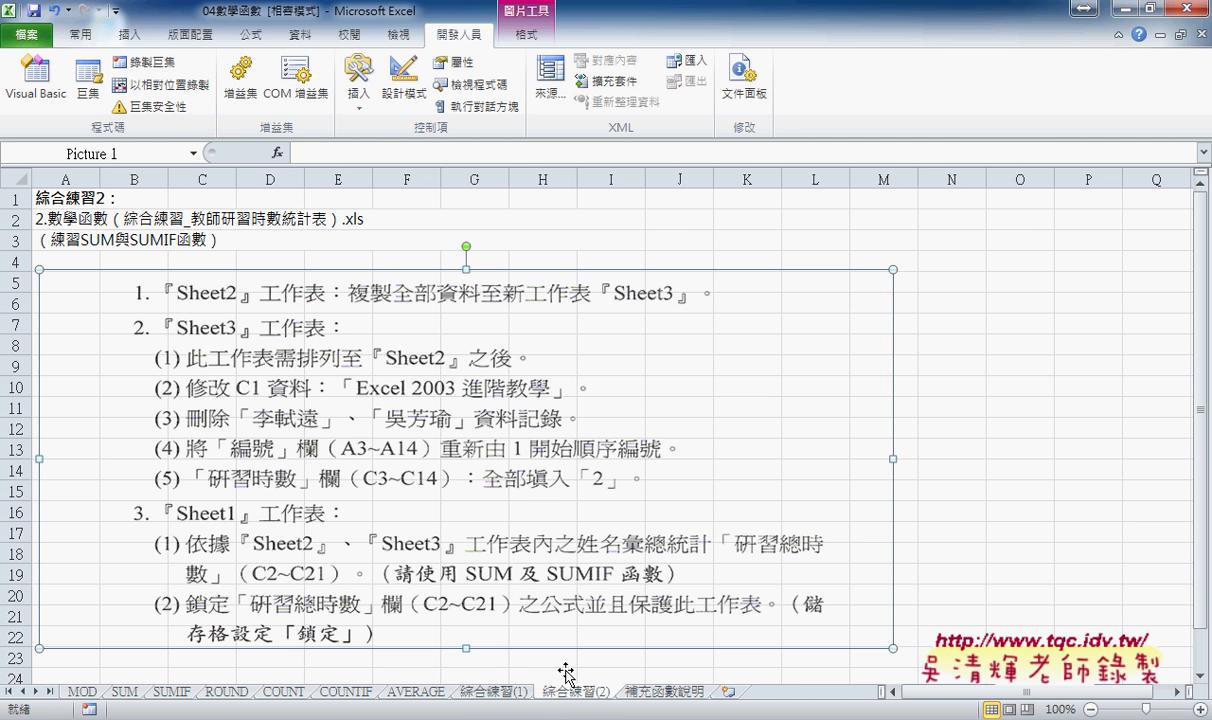